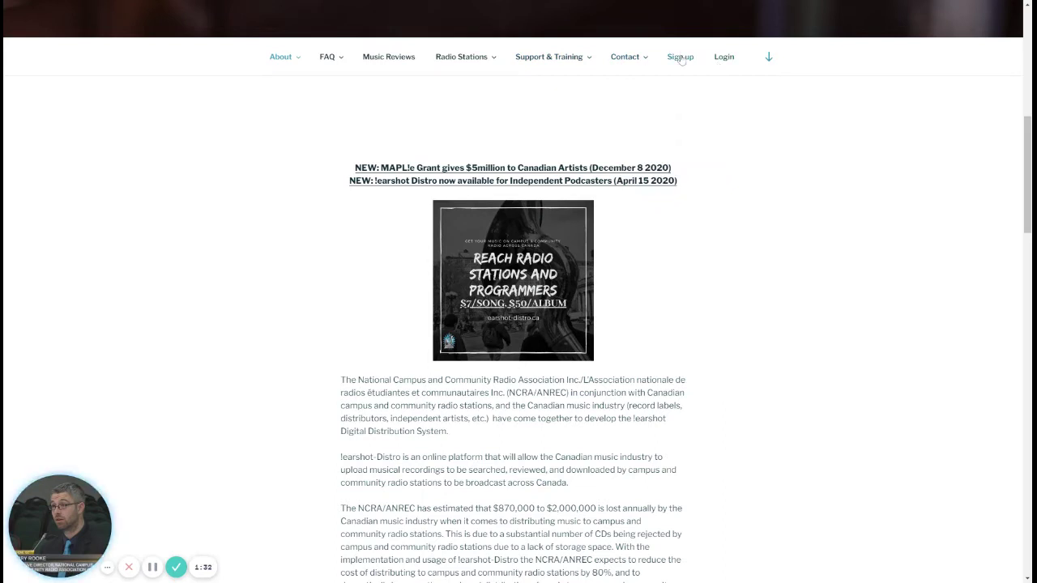
Step: Go to the Sign Up page from the !earshot home page's top navigation
{"action": "left_click", "coordinate": [680, 56]}
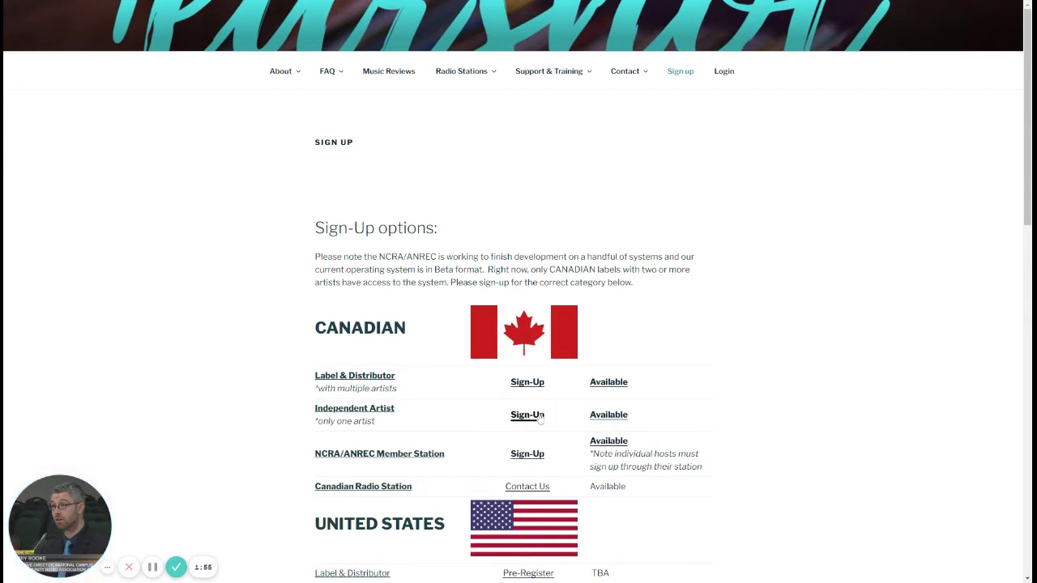
Step: Open the Independent Artist sign-up form in the Canadian section
{"action": "left_click", "coordinate": [541, 416]}
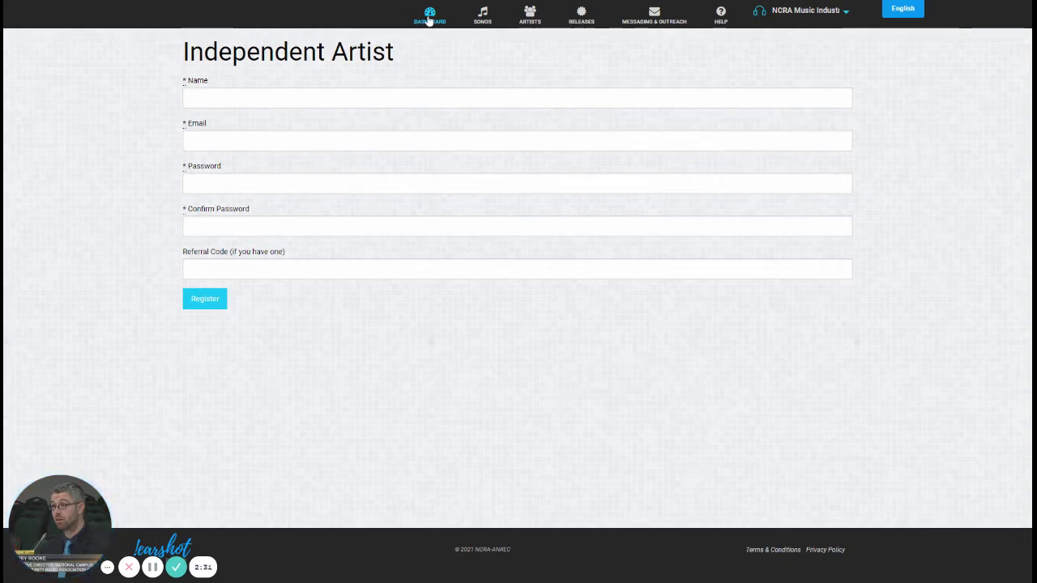
{"action": "left_click", "coordinate": [429, 16]}
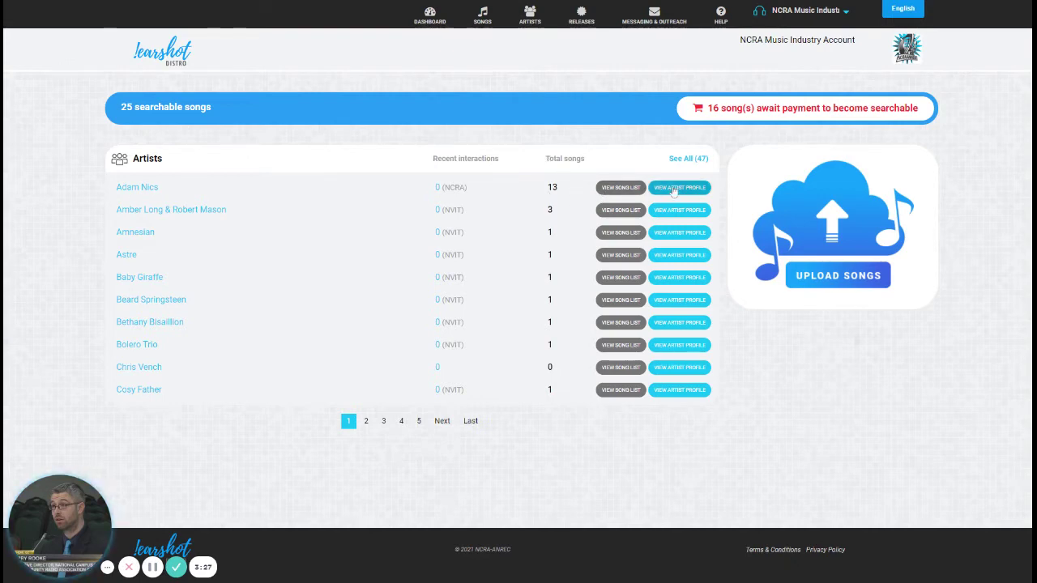
{"action": "left_click", "coordinate": [437, 189]}
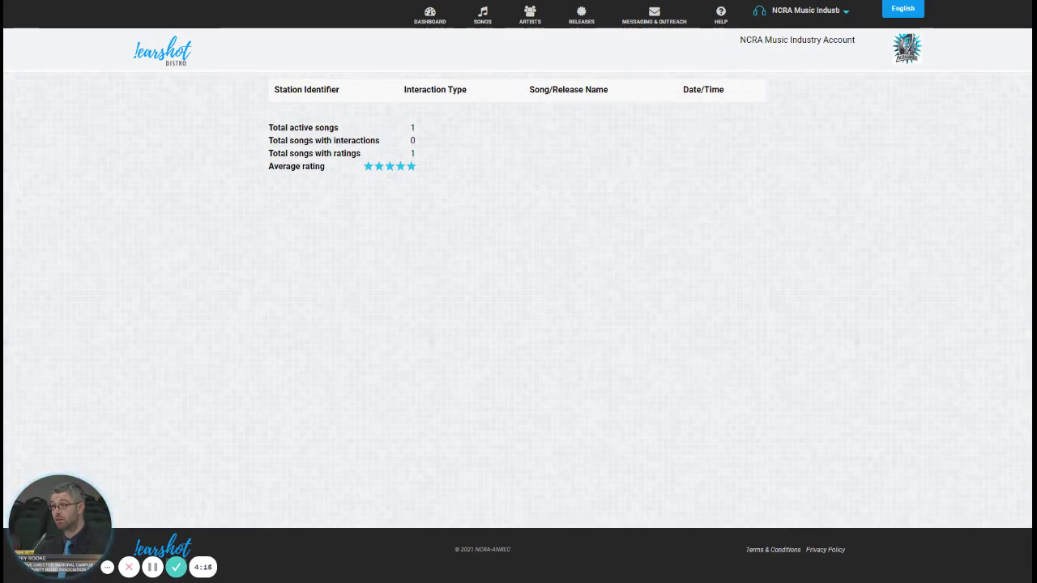
Step: Back on the Dashboard, launch the Upload Songs wizard at Step 1 of 3
{"action": "left_click", "coordinate": [429, 16]}
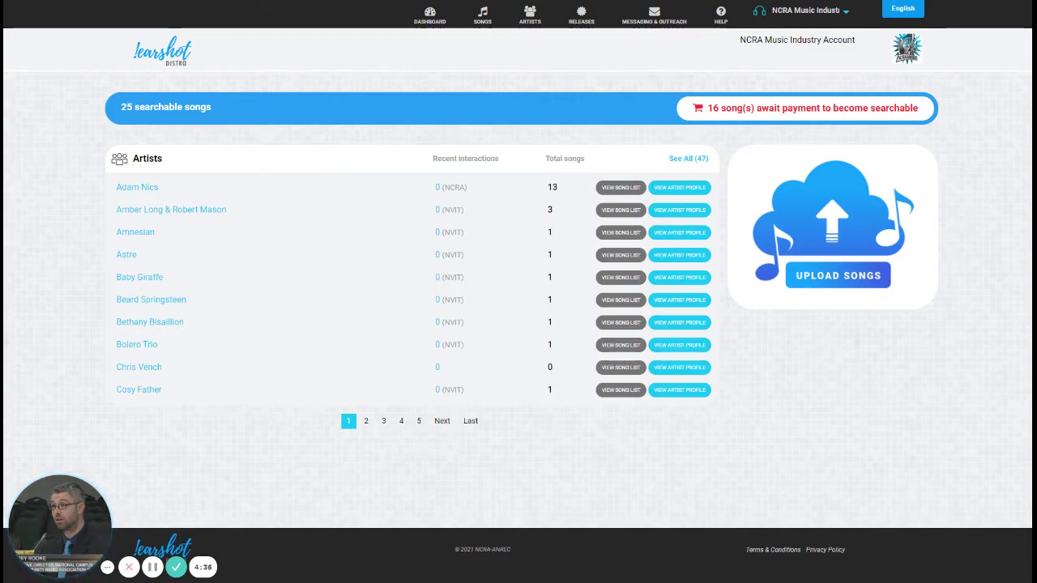
{"action": "left_click", "coordinate": [835, 234]}
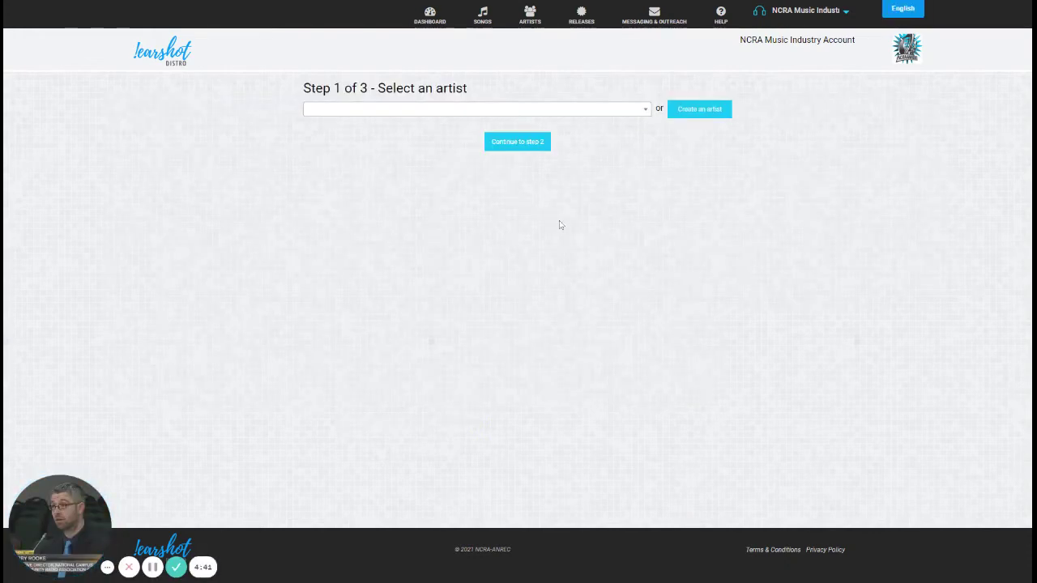
{"action": "left_click", "coordinate": [588, 111]}
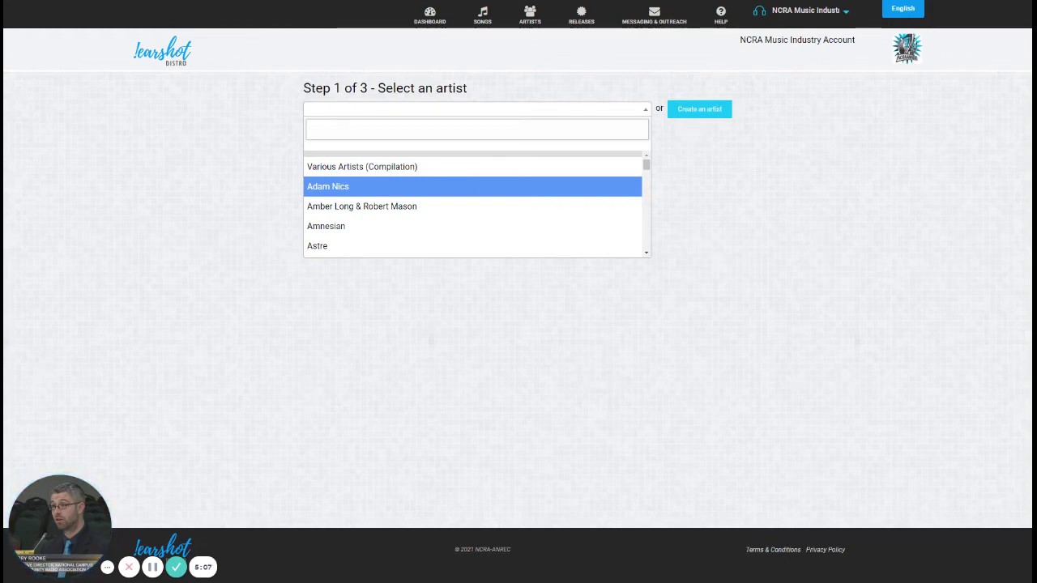
{"action": "left_click", "coordinate": [553, 192]}
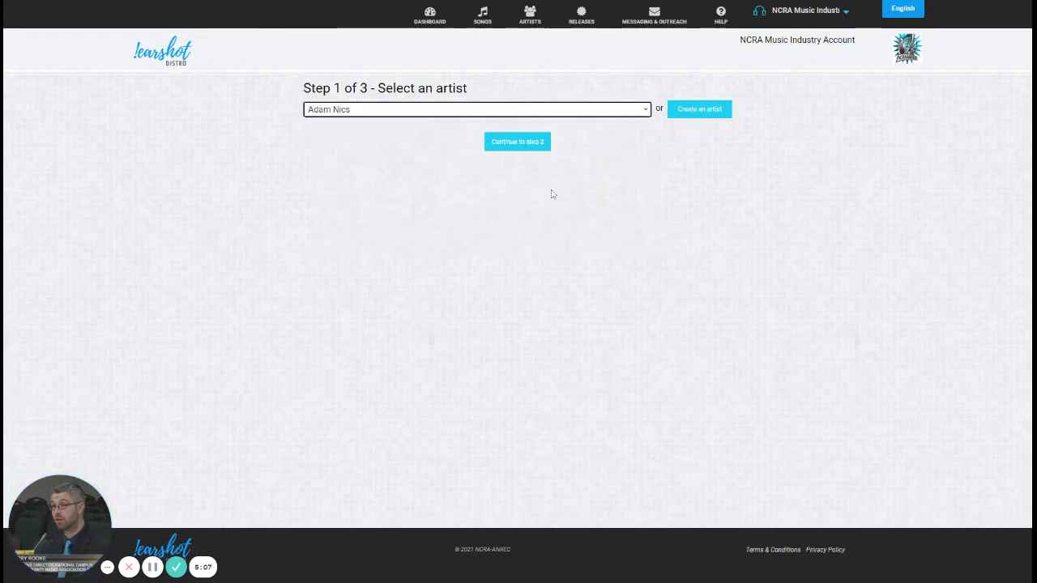
{"action": "left_click", "coordinate": [528, 147]}
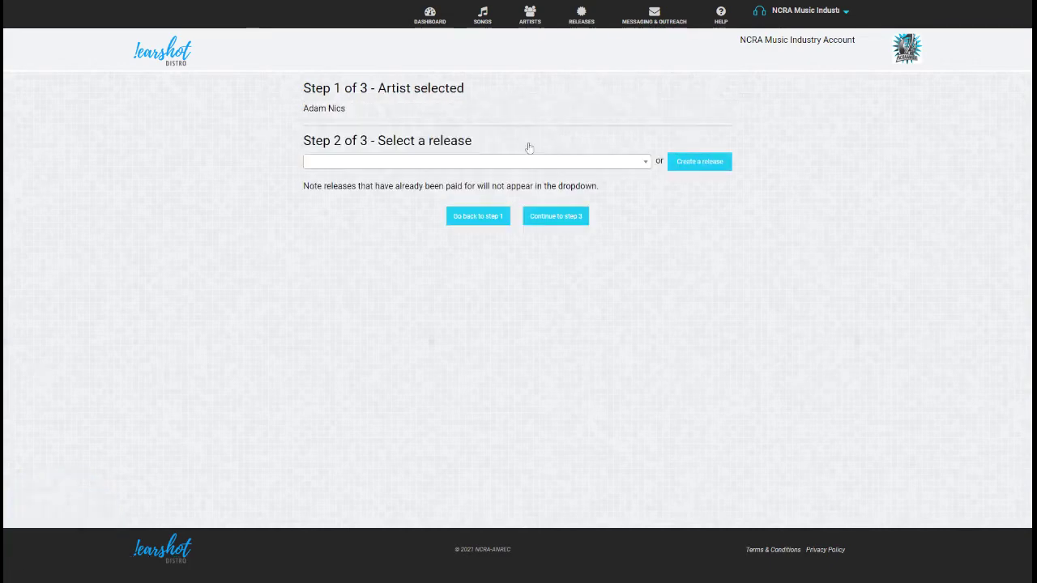
{"action": "left_click", "coordinate": [699, 162]}
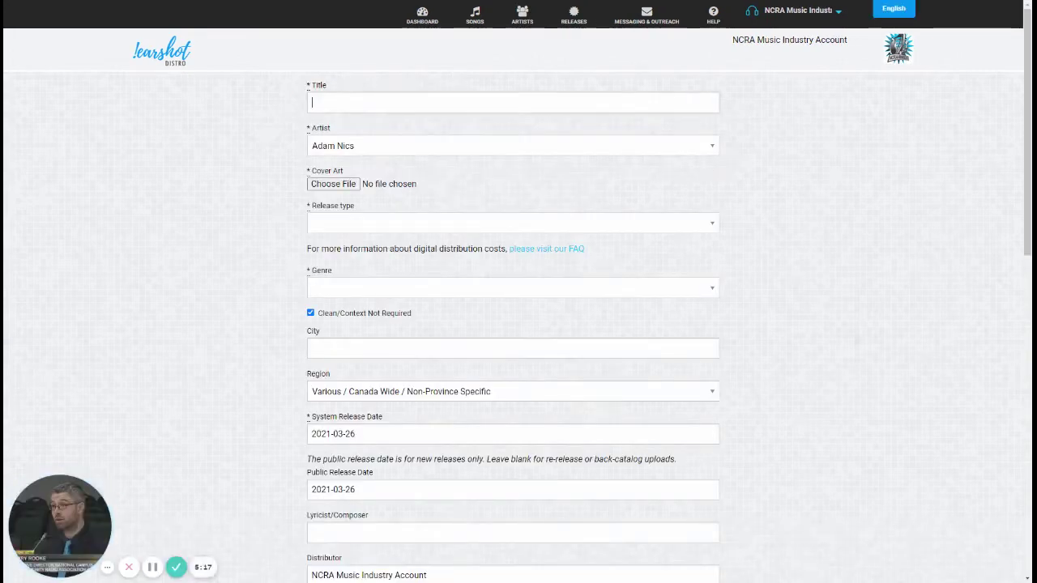
{"action": "type", "text": "Mar 26"}
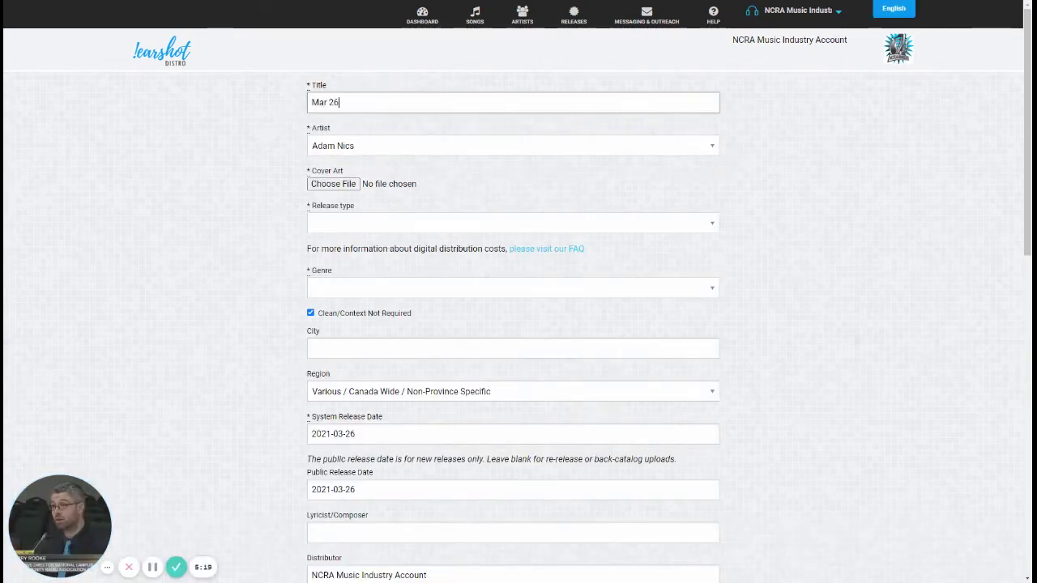
{"action": "type", "text": " 2021"}
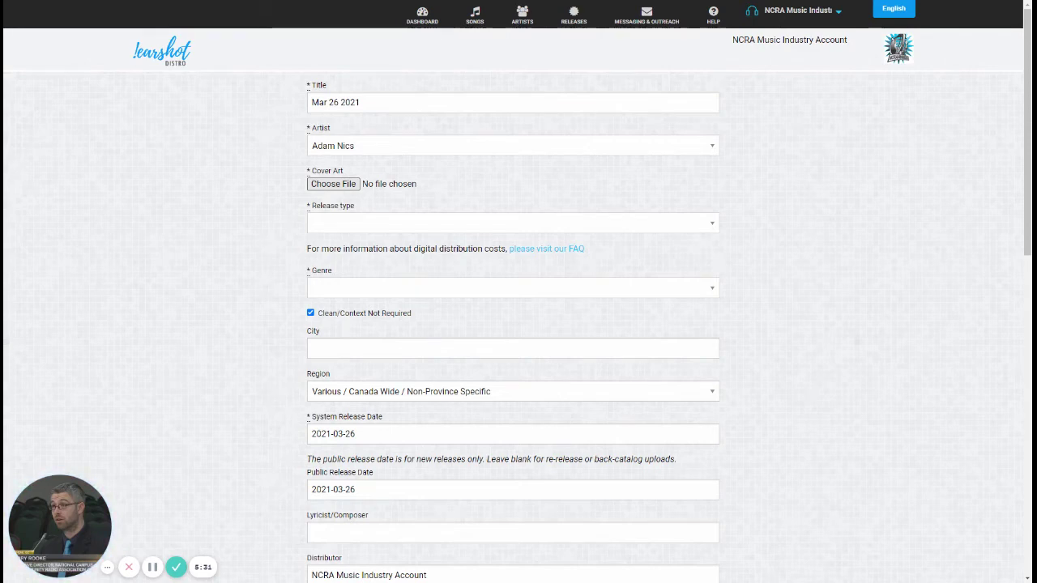
Step: Attach NewTrainingMarch10th.png as the release's cover art
{"action": "key", "text": "Return"}
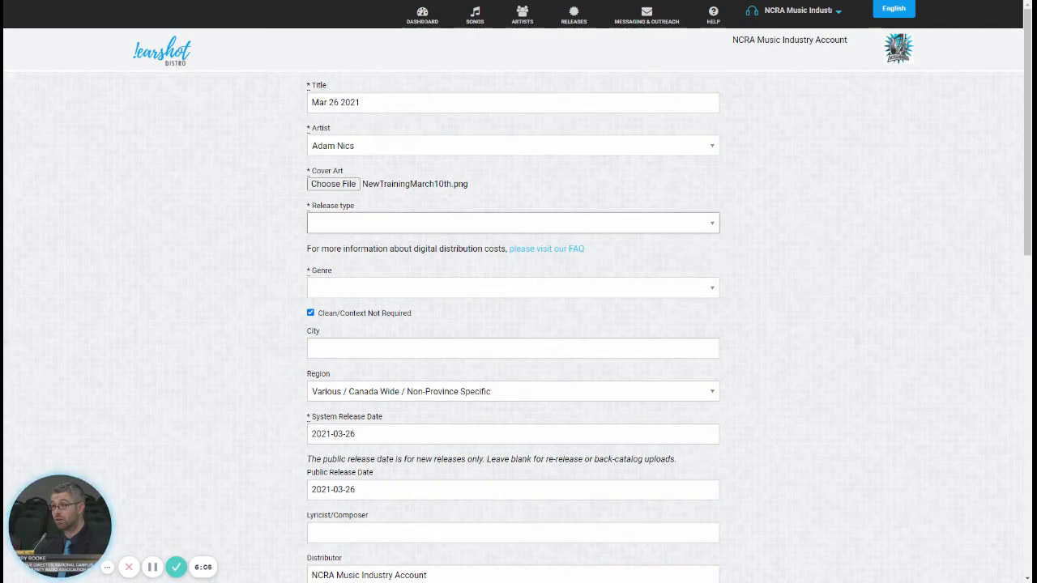
{"action": "left_click", "coordinate": [204, 266]}
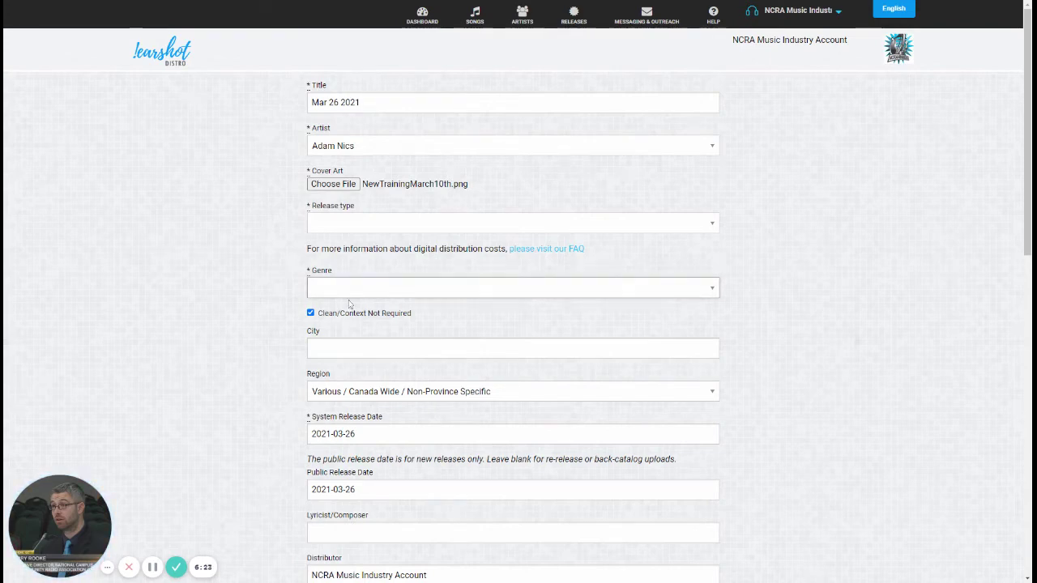
Step: Set the genre to Electronic, sub-genre House and hyper-genre Progressive House
{"action": "left_click", "coordinate": [357, 370]}
{"action": "left_click", "coordinate": [357, 335]}
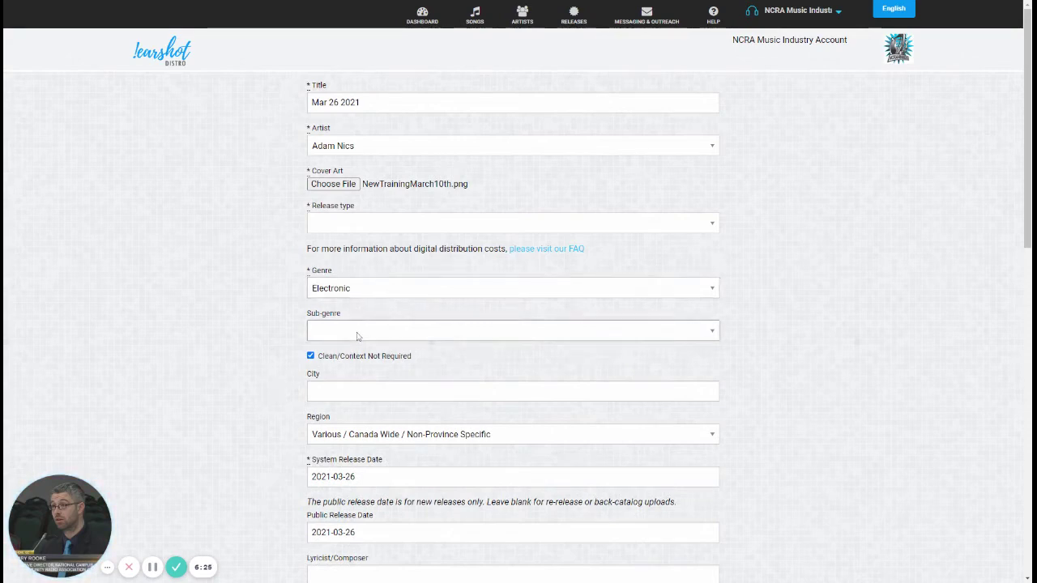
{"action": "left_click", "coordinate": [359, 366]}
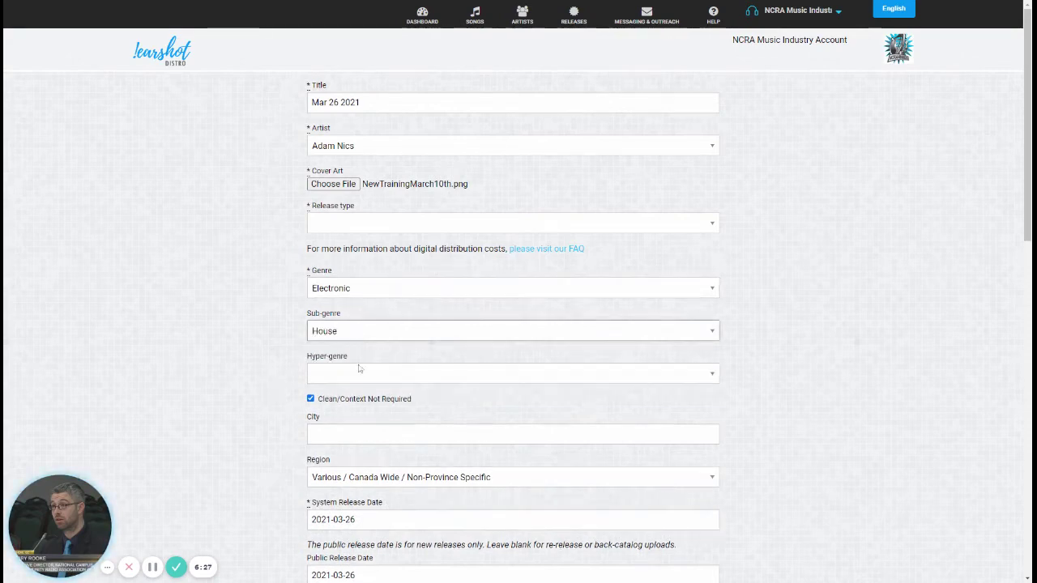
{"action": "left_click", "coordinate": [377, 377]}
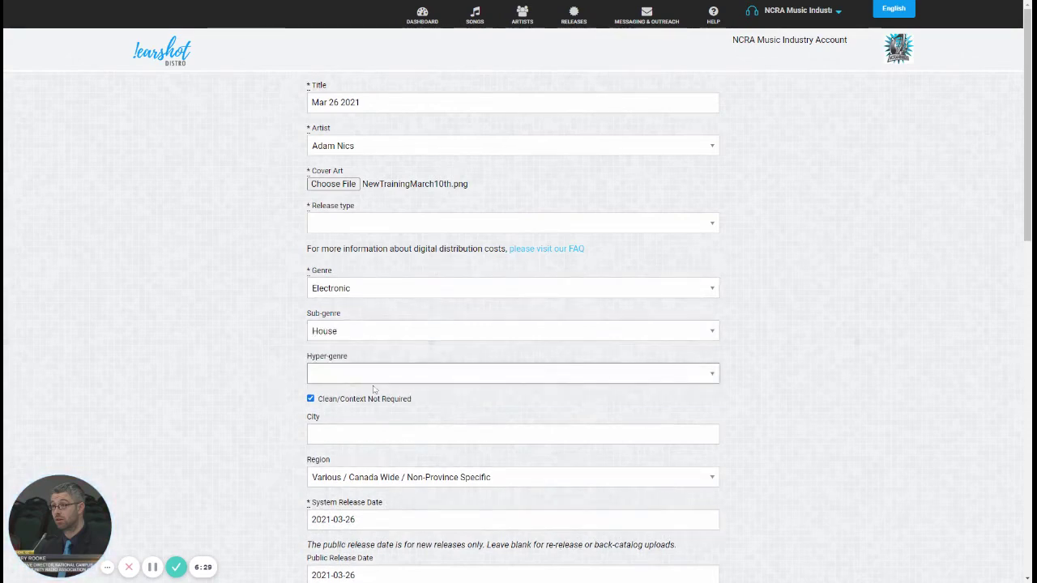
{"action": "left_click", "coordinate": [353, 470]}
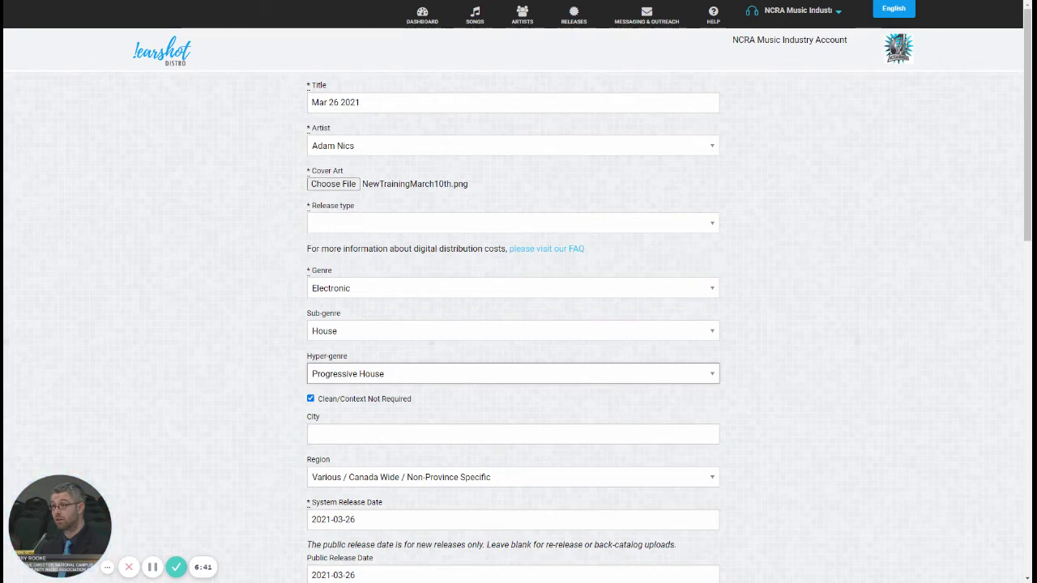
Step: Make the release a Single at $7.00 per song and begin entering 'Ed' as the city
{"action": "left_click", "coordinate": [355, 230]}
{"action": "left_click", "coordinate": [363, 239]}
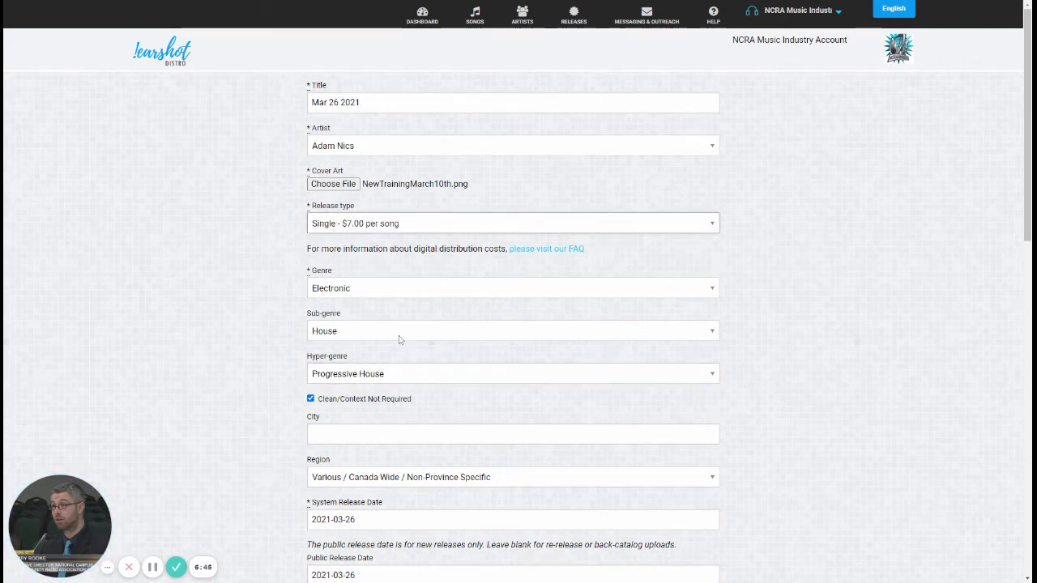
{"action": "scroll", "coordinate": [398, 340], "scroll_direction": "down", "scroll_amount": 3}
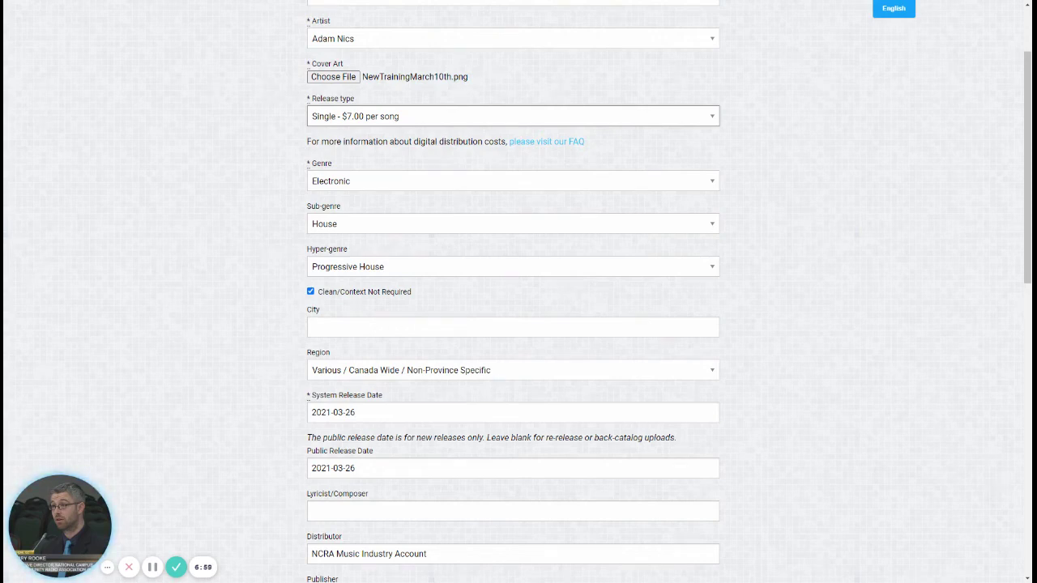
{"action": "left_click", "coordinate": [513, 327]}
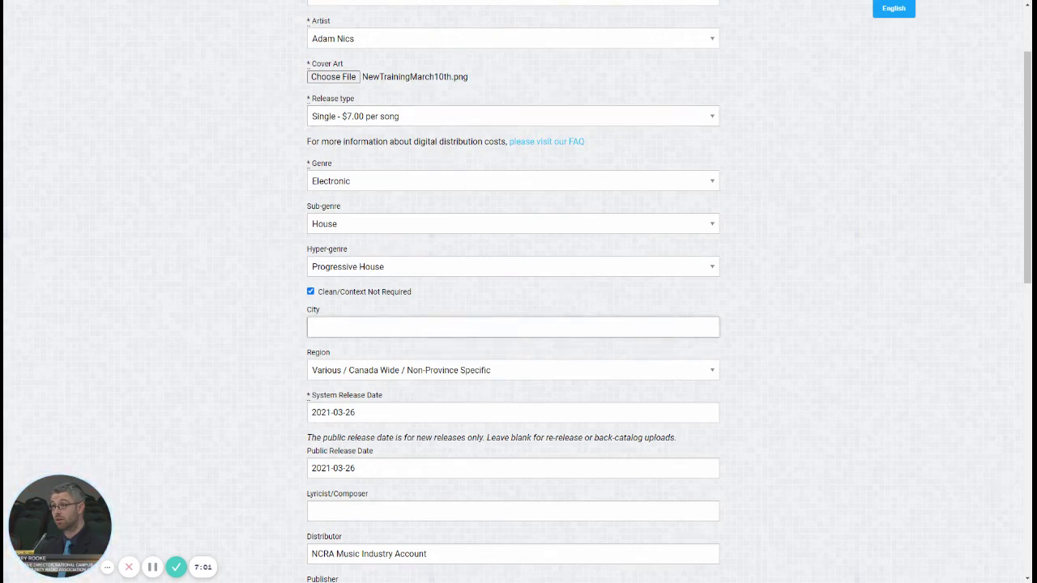
{"action": "type", "text": "Ed"}
Step: Accept Edmonton as the city and clear the Lyricist/Composer name
{"action": "left_click", "coordinate": [359, 353]}
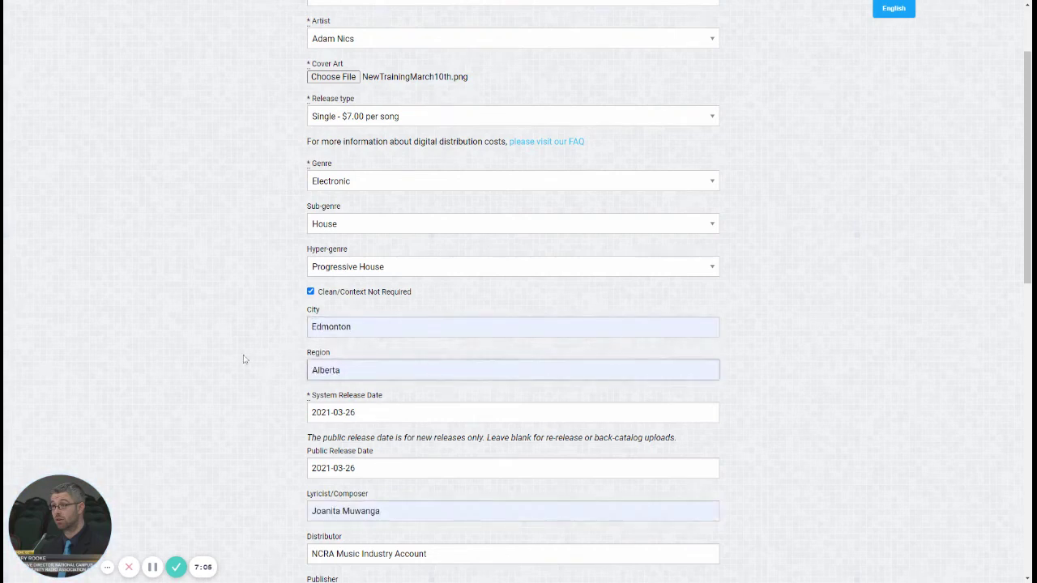
{"action": "scroll", "coordinate": [340, 460], "scroll_direction": "down", "scroll_amount": 2}
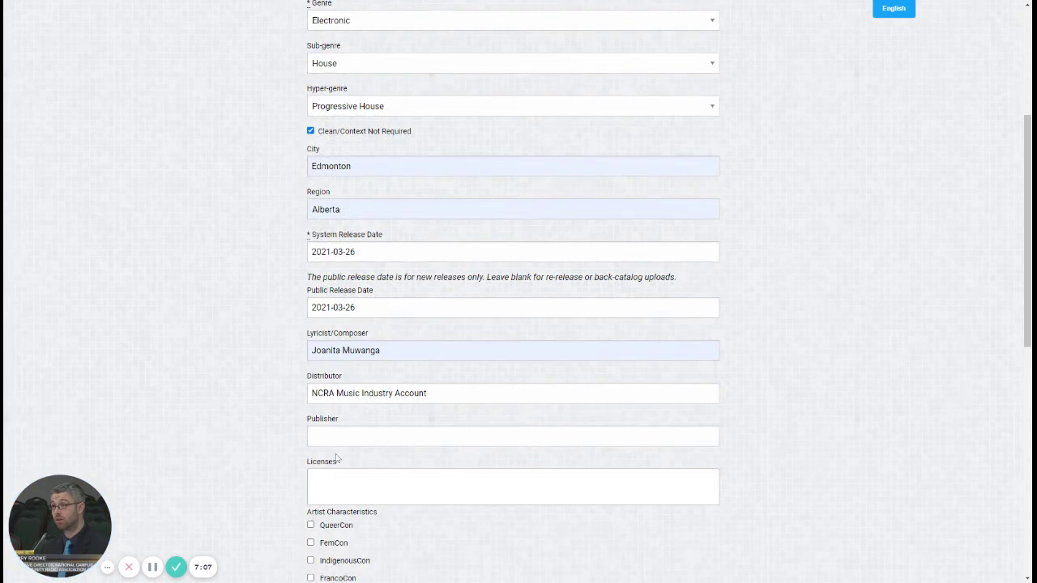
{"action": "left_click_drag", "start_coordinate": [397, 352], "coordinate": [154, 328]}
{"action": "key", "text": "BackSpace"}
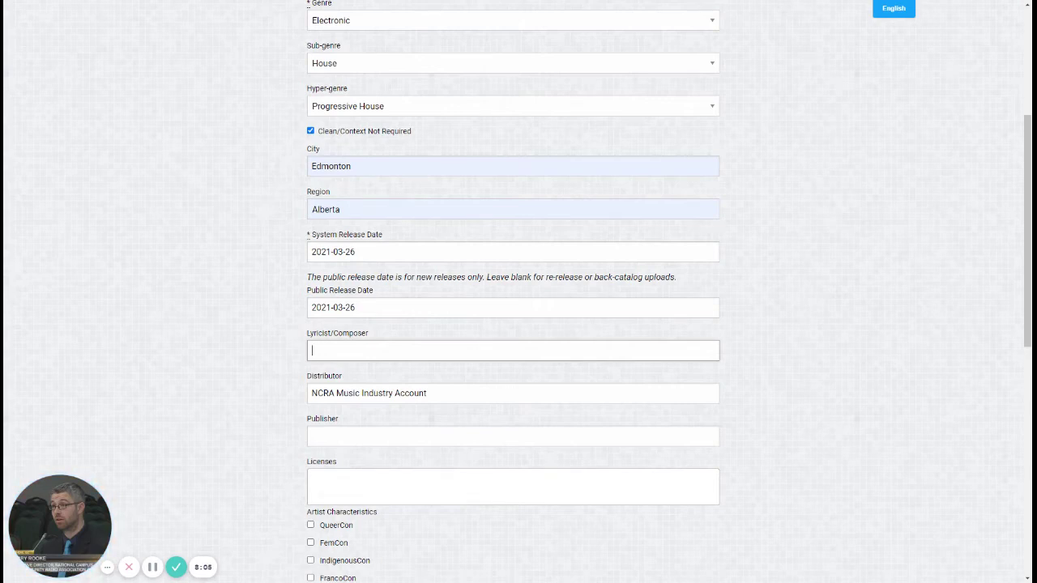
{"action": "scroll", "coordinate": [271, 368], "scroll_direction": "down", "scroll_amount": 2}
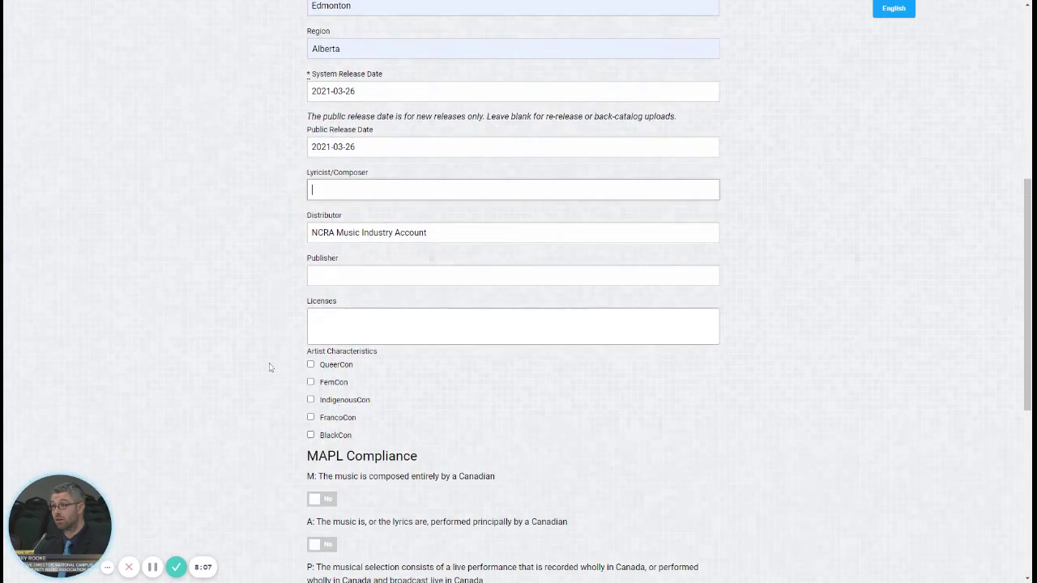
{"action": "scroll", "coordinate": [271, 368], "scroll_direction": "down", "scroll_amount": 1}
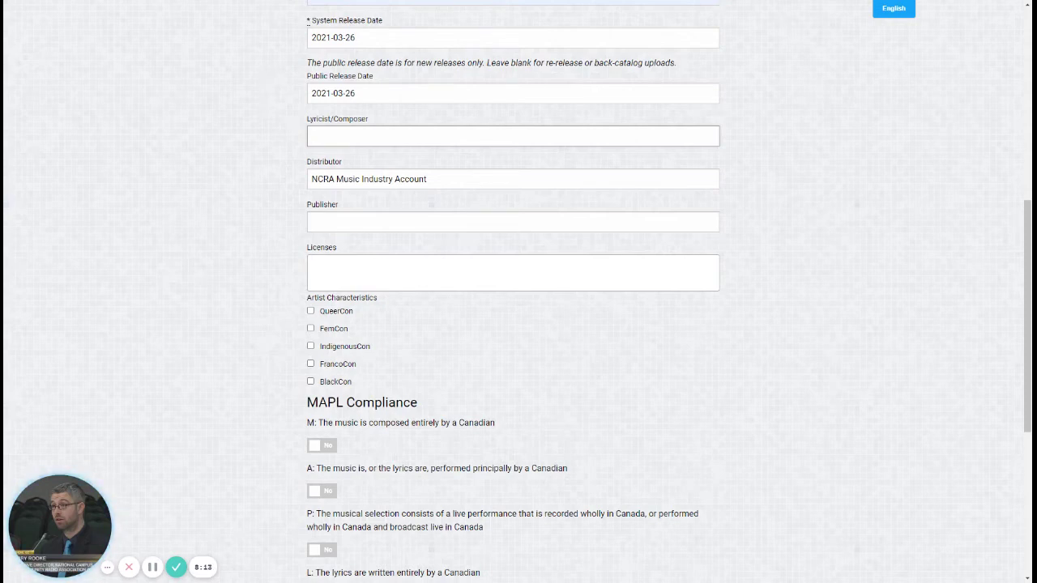
Step: Open the Licenses options dropdown on the release form
{"action": "left_click", "coordinate": [416, 274]}
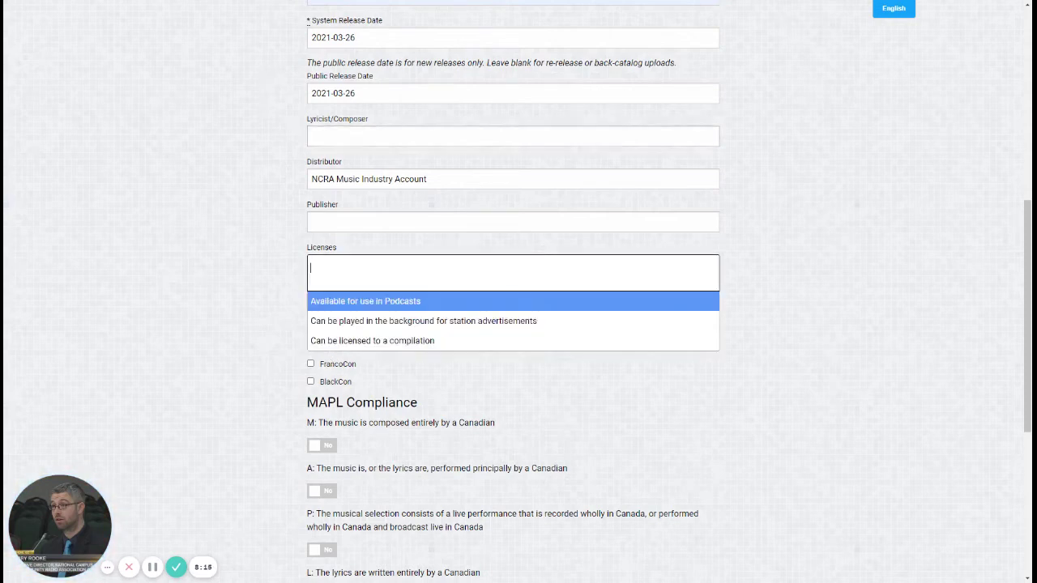
{"action": "scroll", "coordinate": [416, 274], "scroll_direction": "down", "scroll_amount": 1}
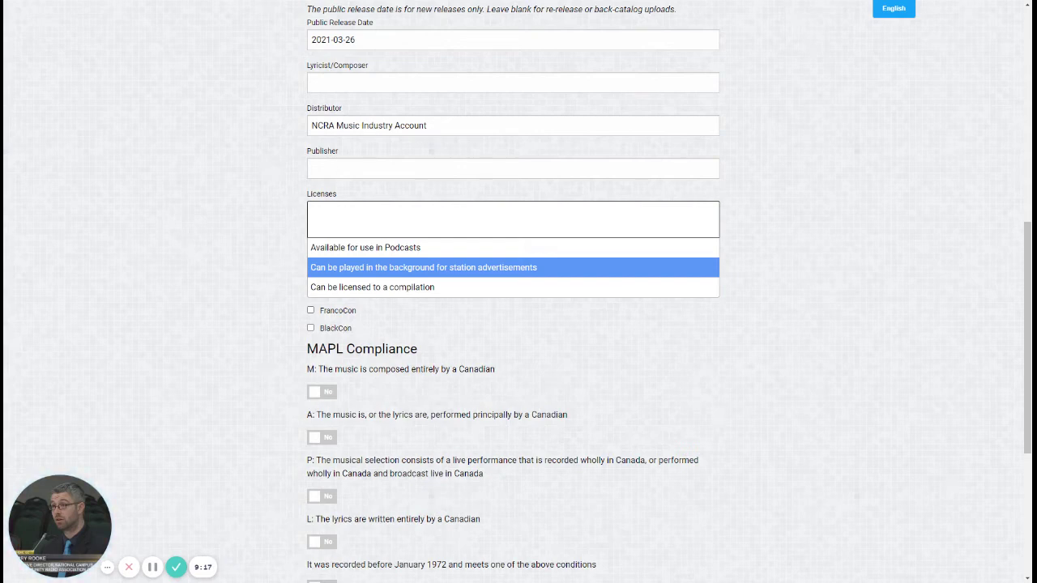
Step: Add the station-ad background, podcast, and compilation licenses to the release
{"action": "left_click", "coordinate": [405, 263]}
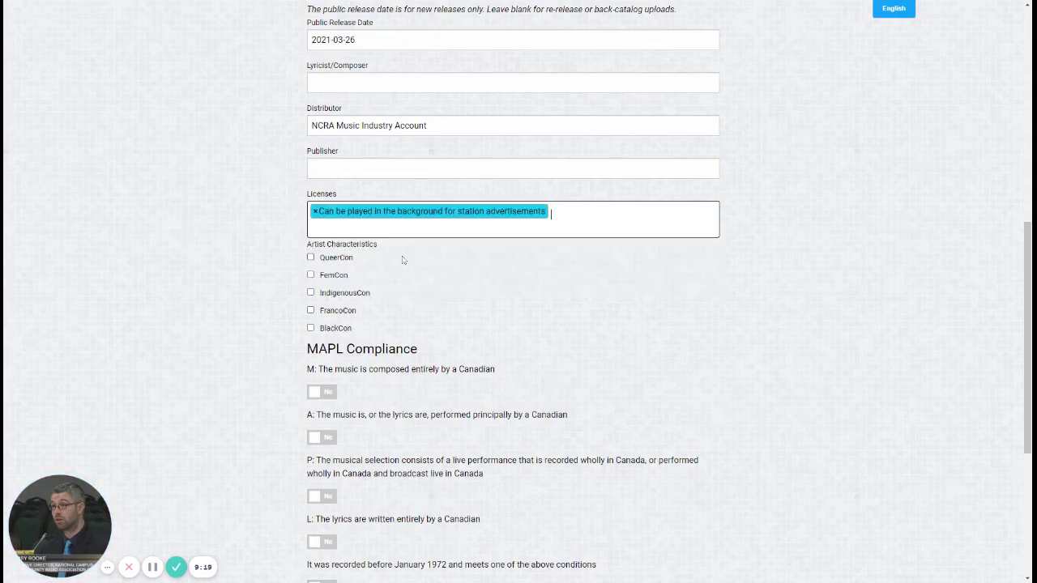
{"action": "left_click", "coordinate": [615, 225]}
{"action": "left_click", "coordinate": [616, 243]}
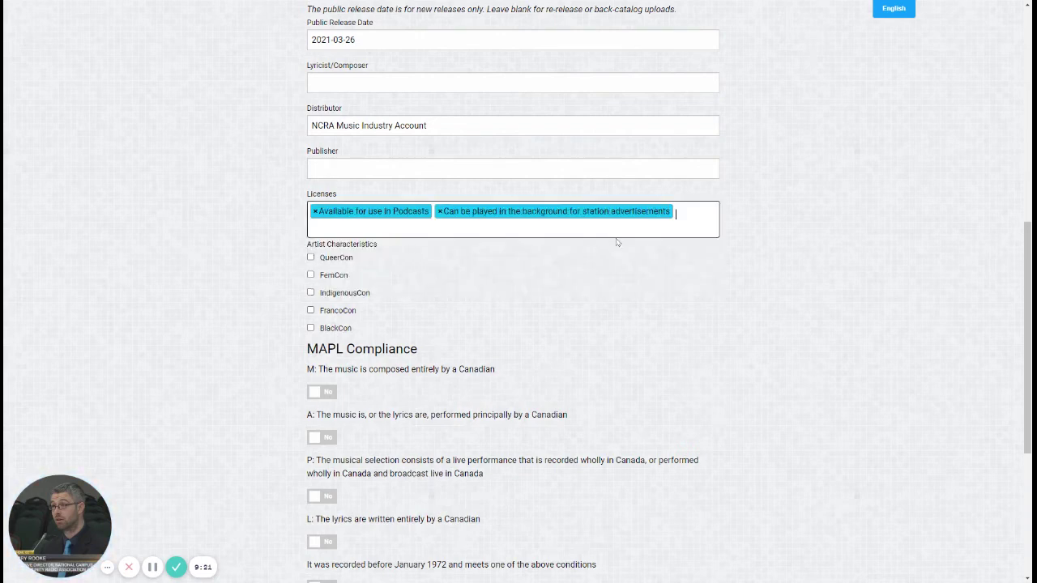
{"action": "left_click", "coordinate": [616, 225]}
{"action": "left_click", "coordinate": [475, 285]}
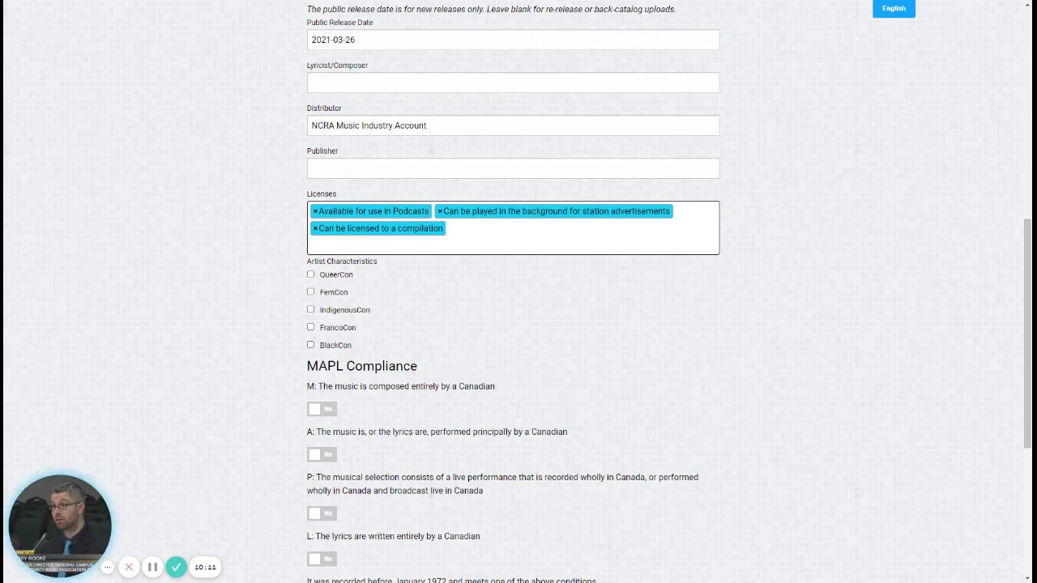
Step: Answer Yes to MAPL M (Canadian composer) and P (live in Canada), then save the release
{"action": "scroll", "coordinate": [289, 351], "scroll_direction": "down", "scroll_amount": 4}
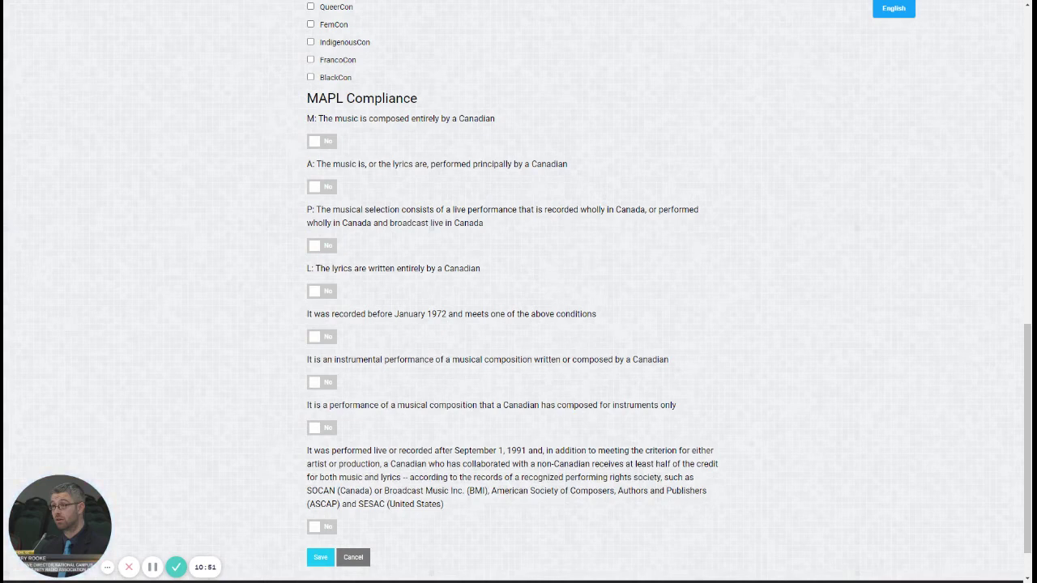
{"action": "left_click", "coordinate": [328, 144]}
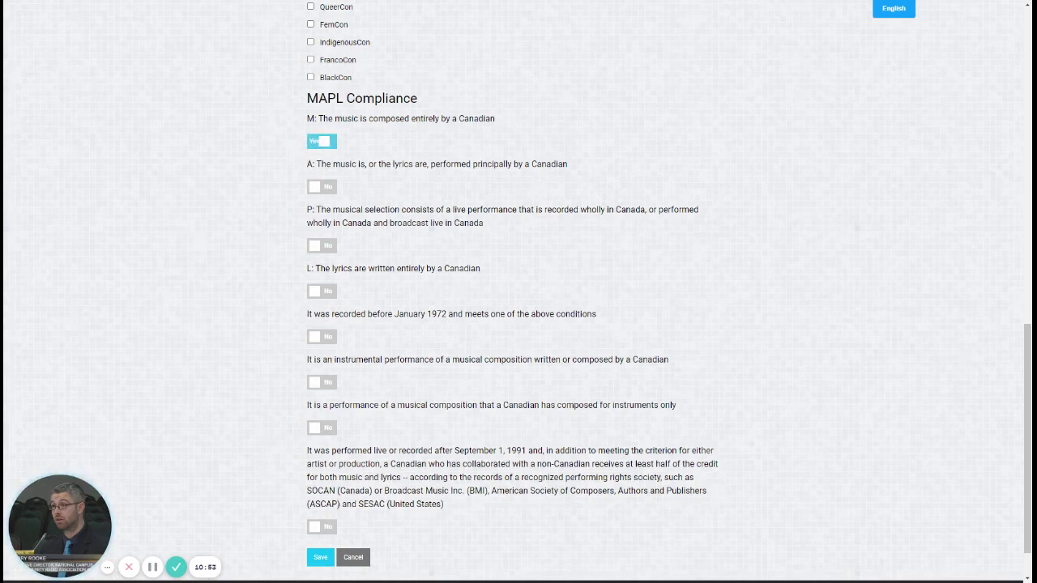
{"action": "left_click", "coordinate": [324, 248]}
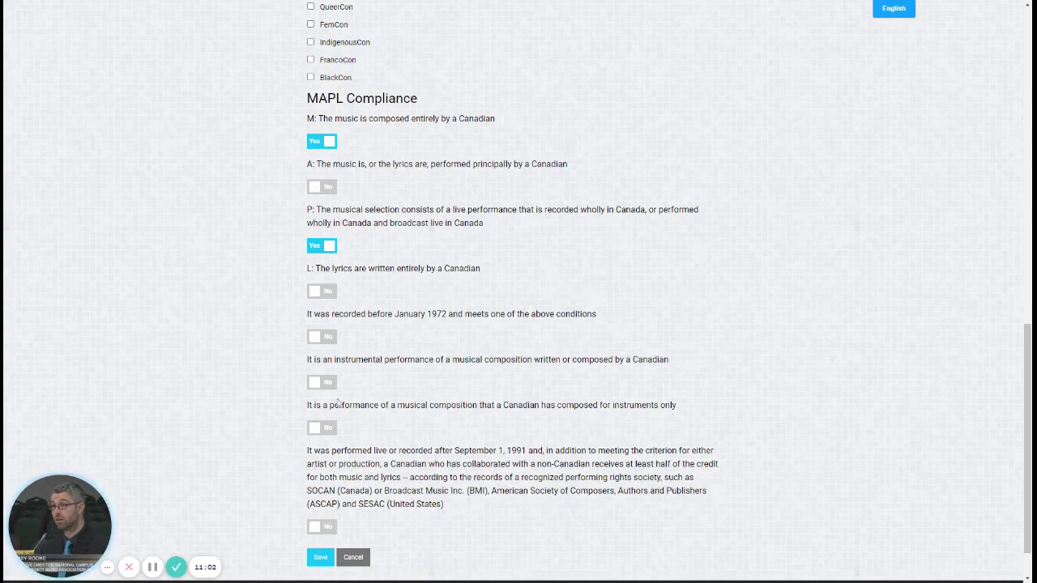
{"action": "left_click", "coordinate": [320, 560]}
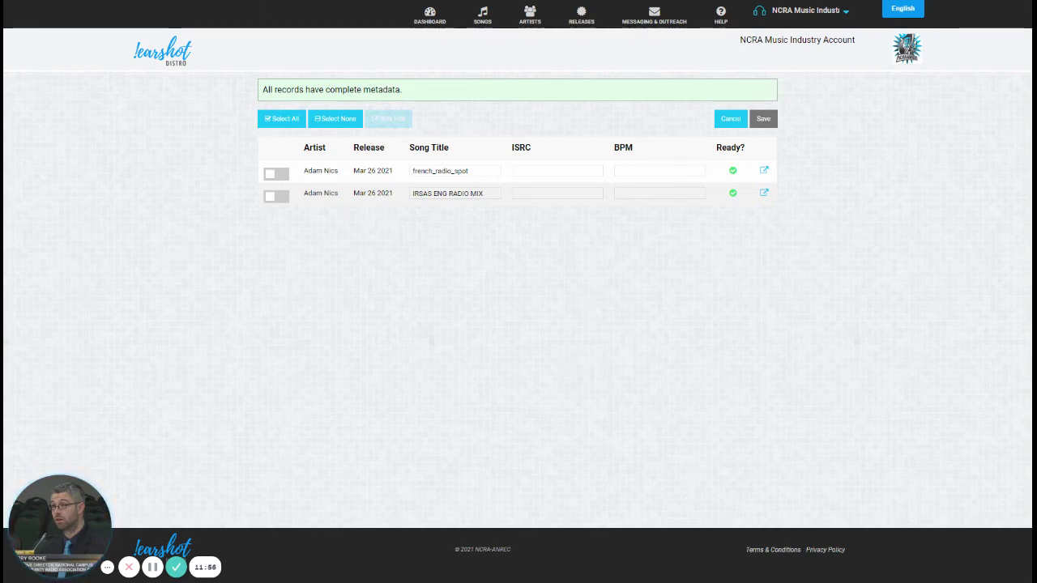
Step: Overwrite the two Song Title fields with 'Song 1' and 'Song 1 (Remix)'
{"action": "key", "text": "Tab"}
{"action": "key", "text": "Tab"}
{"action": "key", "text": "Tab"}
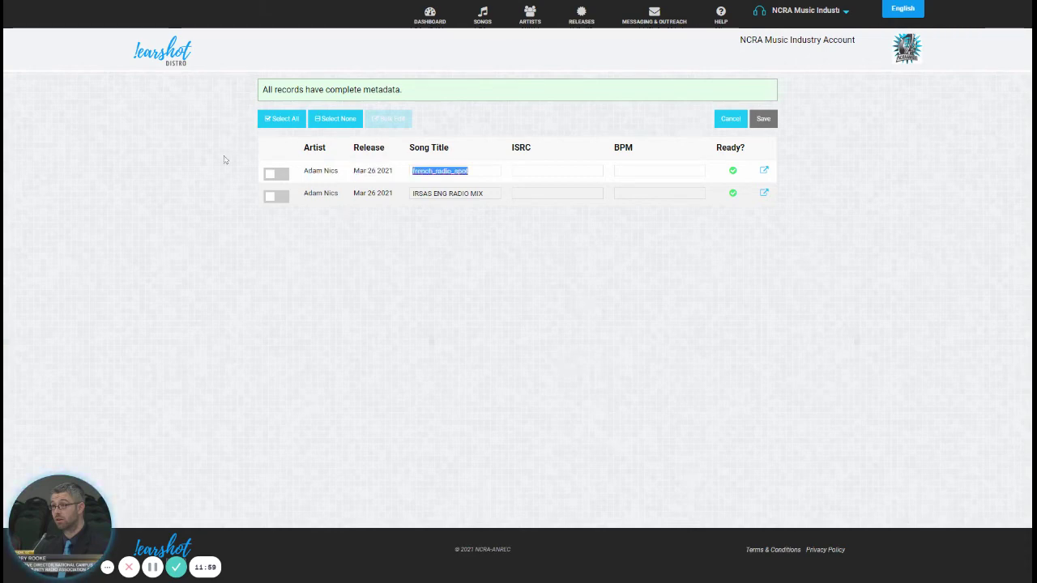
{"action": "type", "text": "S"}
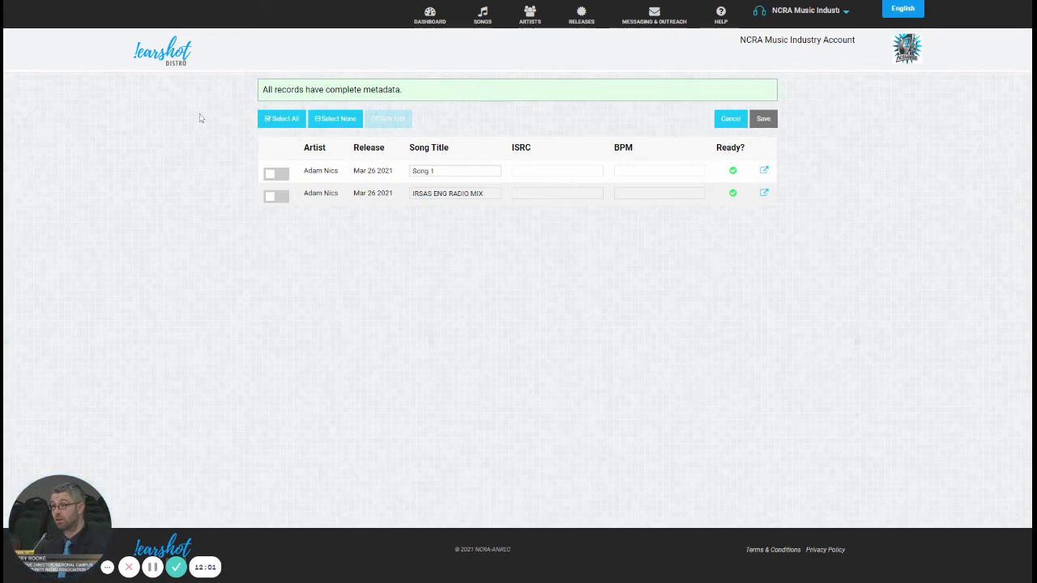
{"action": "type", "text": "ong 1"}
{"action": "key", "text": "Tab"}
{"action": "type", "text": "Song 1 (Re"}
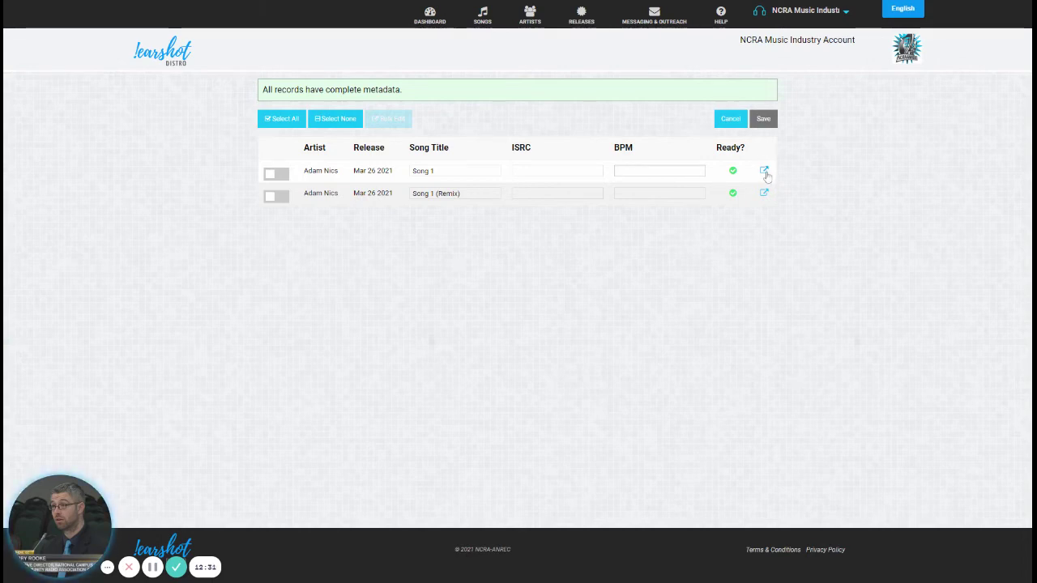
Step: Edit Song 1's details through to MAPL Compliance, answer M and P Yes, and save
{"action": "left_click", "coordinate": [764, 172]}
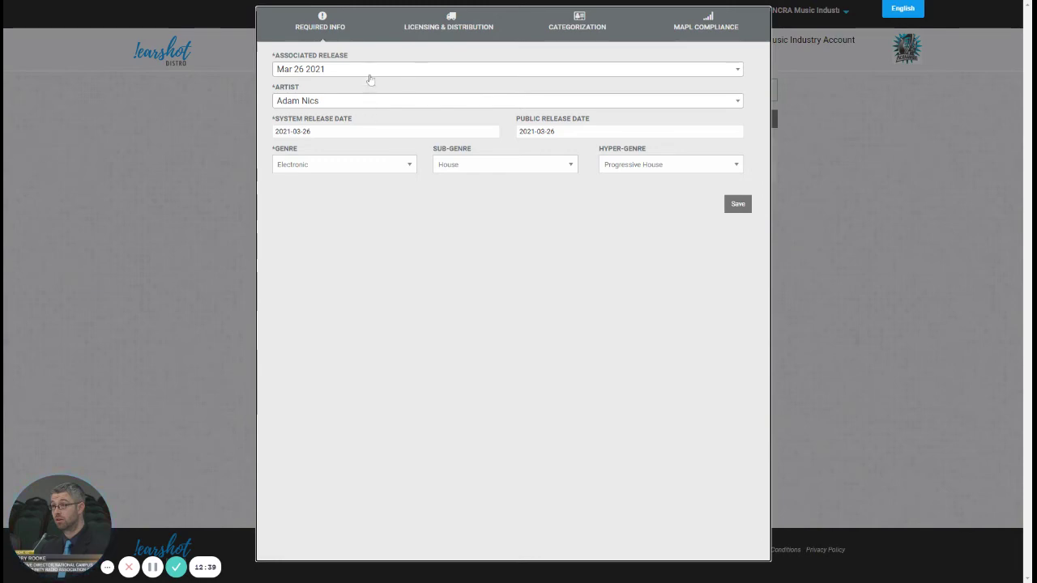
{"action": "left_click", "coordinate": [451, 28]}
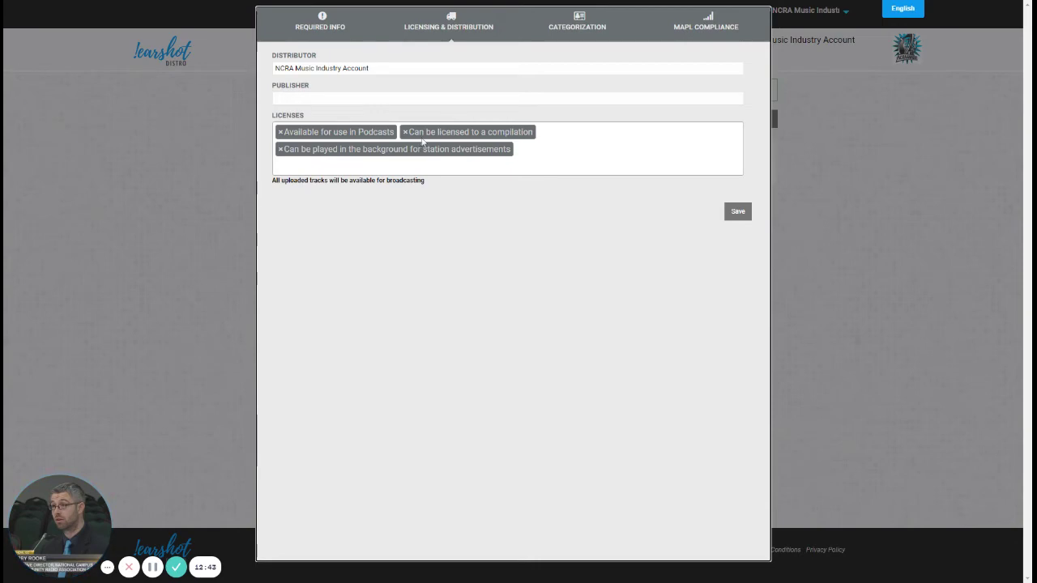
{"action": "left_click", "coordinate": [583, 33]}
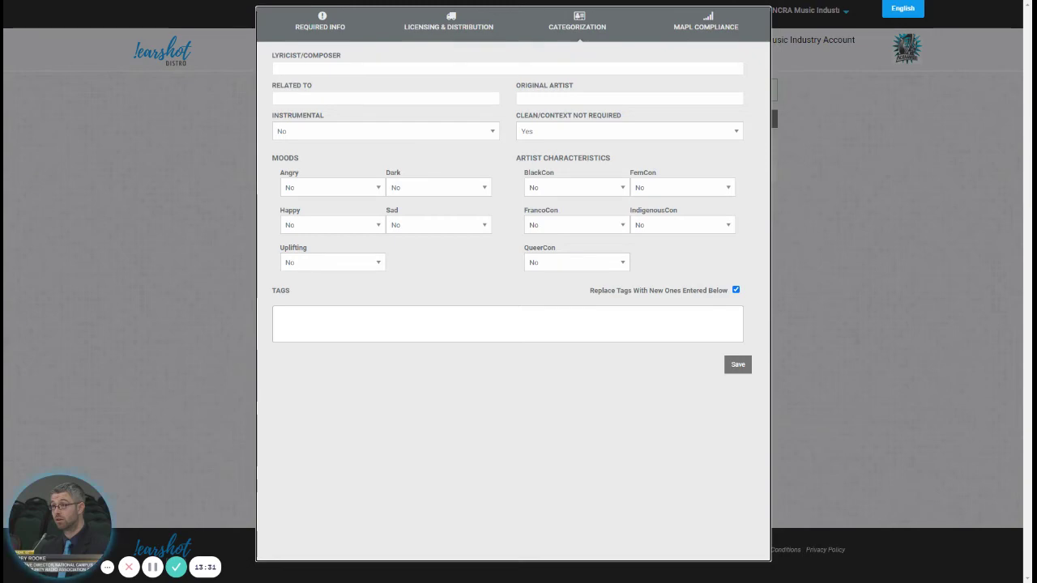
{"action": "left_click", "coordinate": [705, 26]}
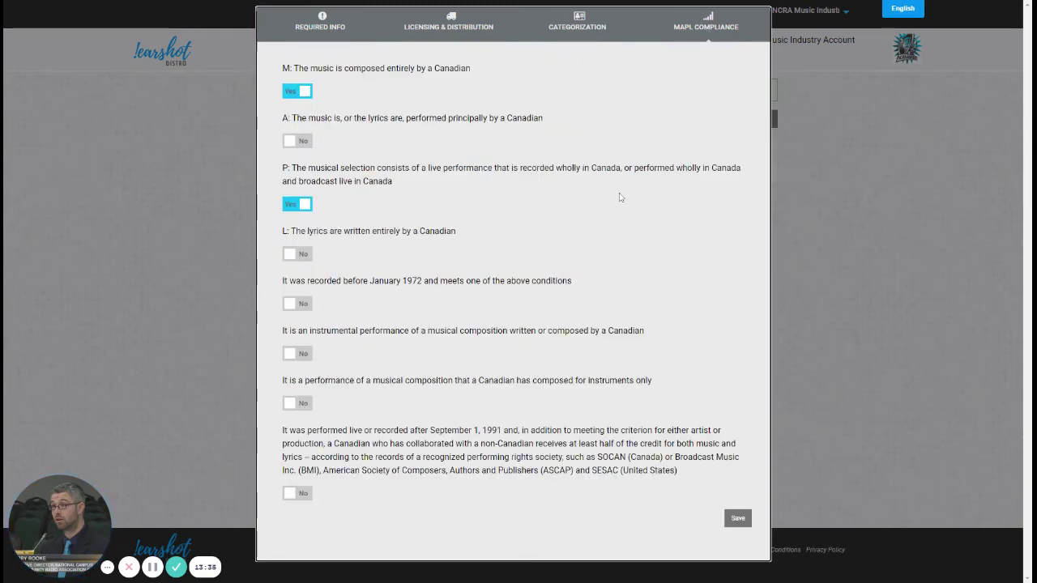
{"action": "left_click", "coordinate": [742, 522]}
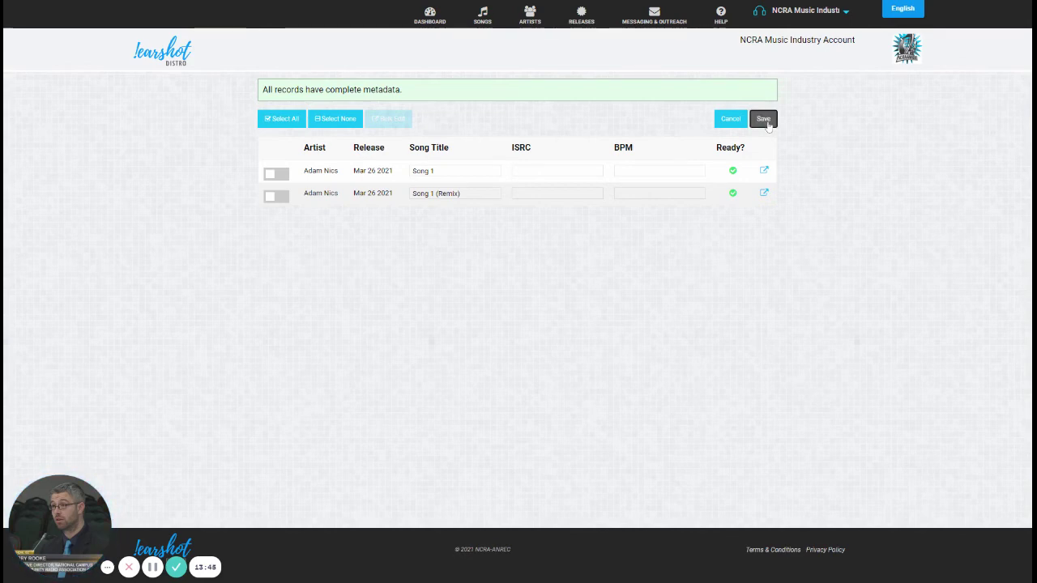
Step: Save the bulk metadata editor, landing on Songs Awaiting Payment with Mar 26 2021 holding 2 songs
{"action": "left_click", "coordinate": [763, 120]}
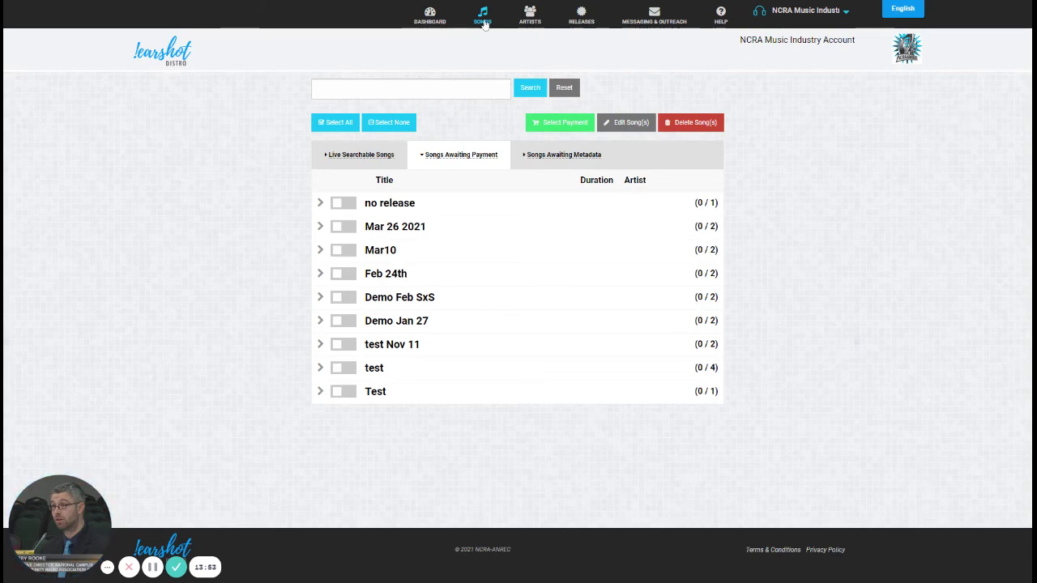
{"action": "left_click", "coordinate": [483, 25]}
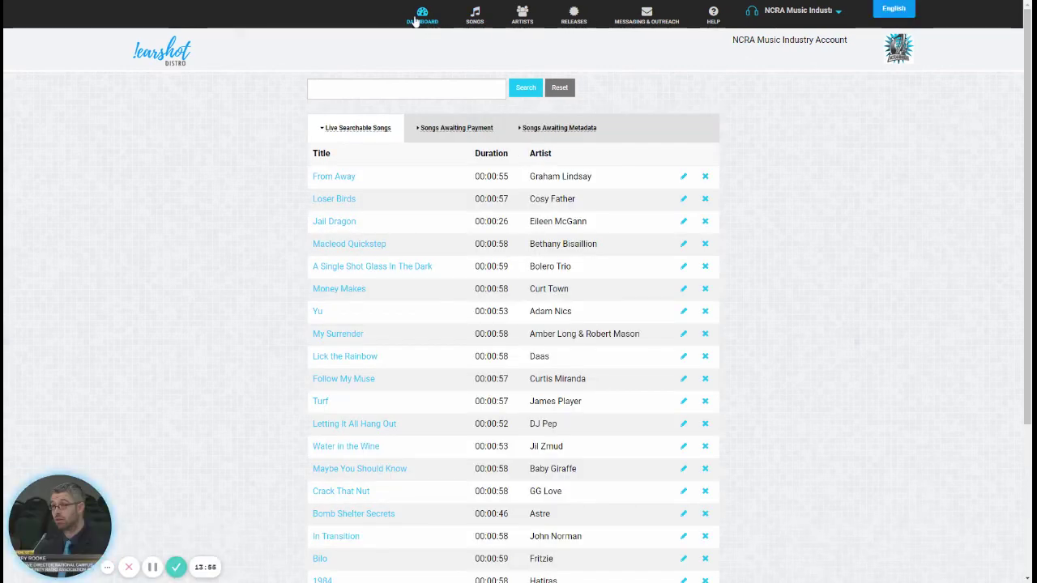
{"action": "left_click", "coordinate": [415, 21]}
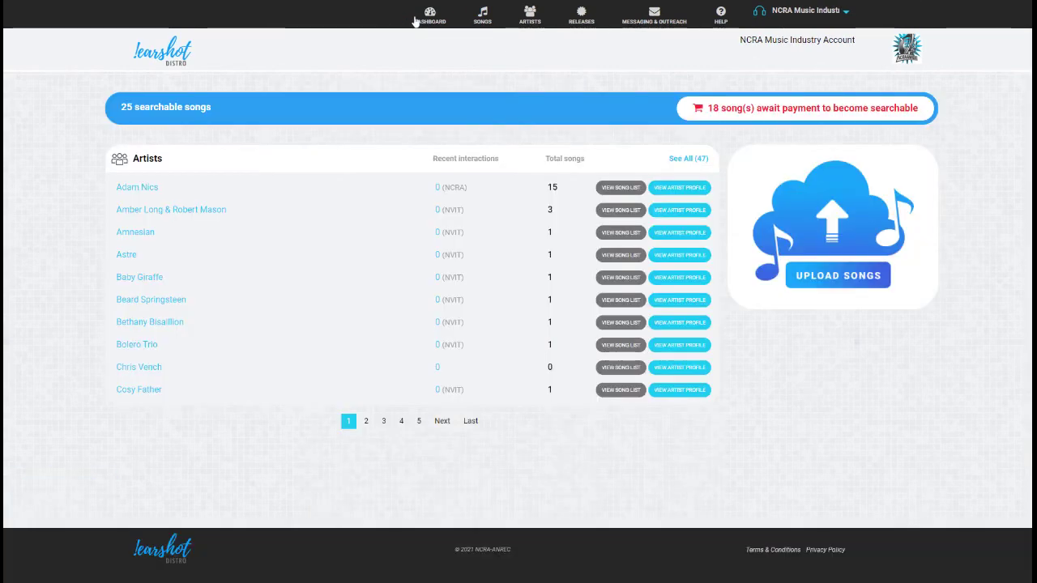
{"action": "left_click", "coordinate": [488, 21]}
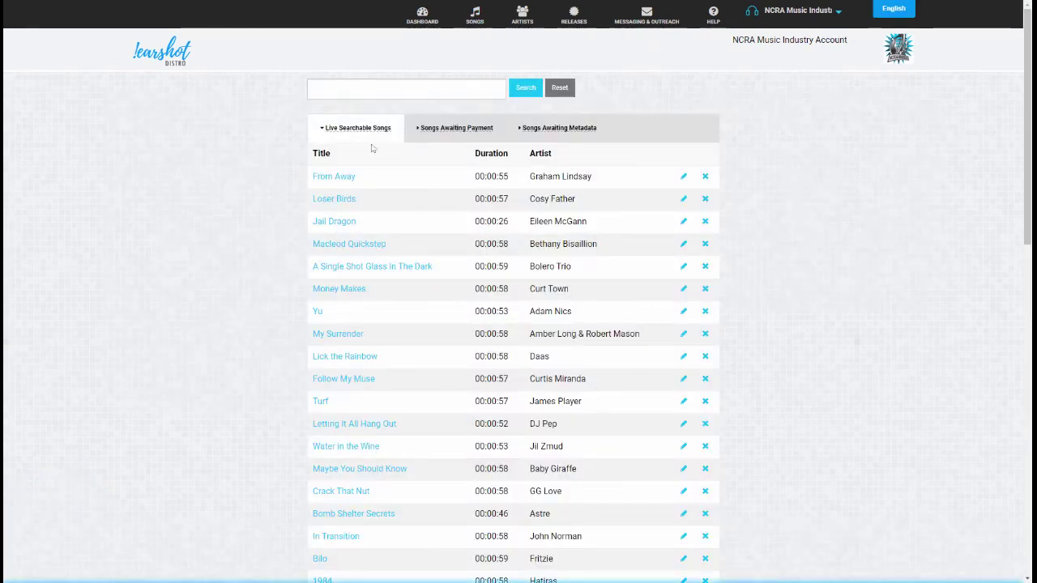
{"action": "left_click", "coordinate": [468, 134]}
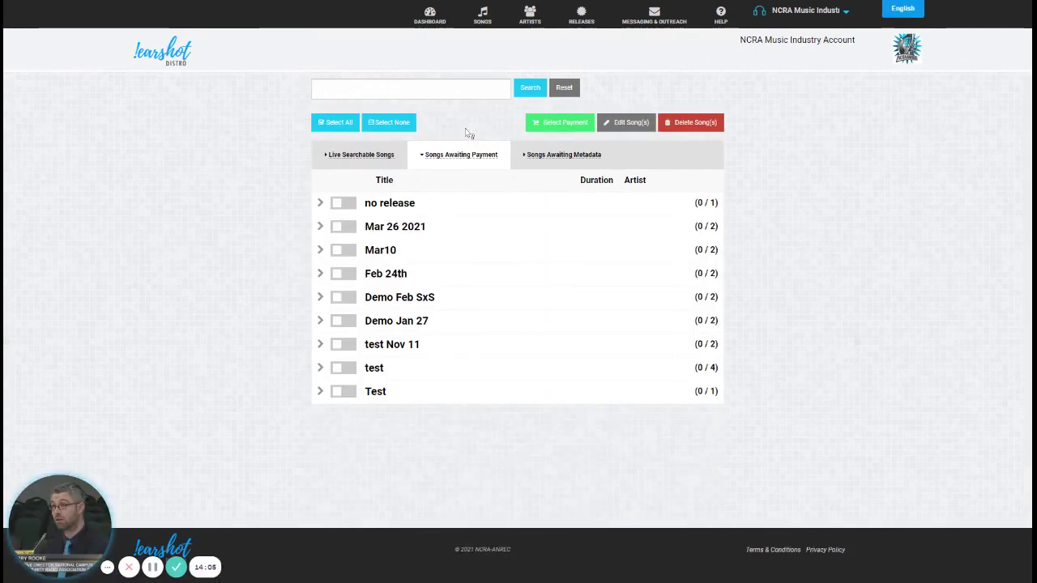
{"action": "left_click", "coordinate": [321, 230]}
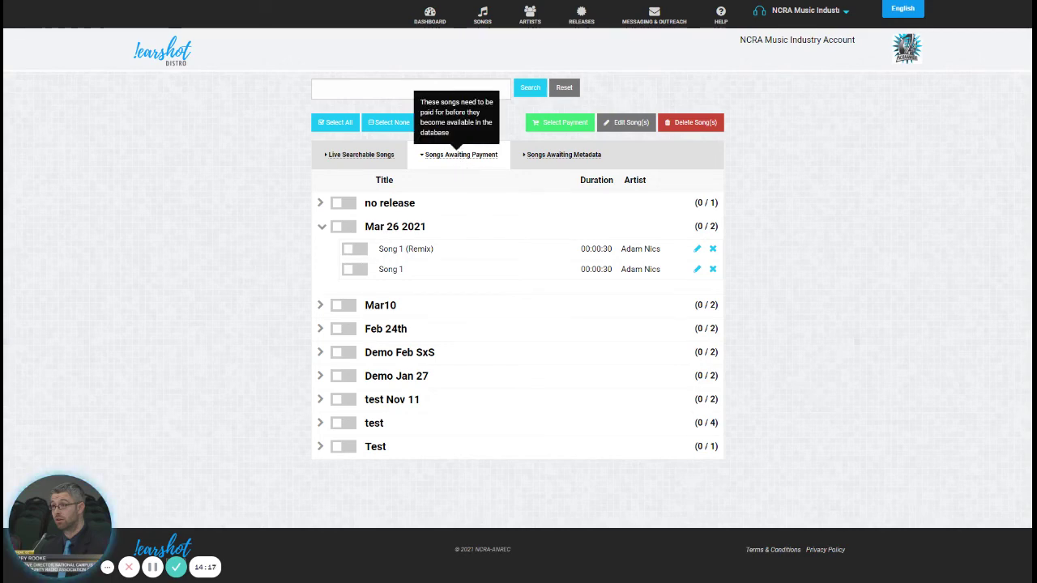
{"action": "left_click", "coordinate": [551, 165]}
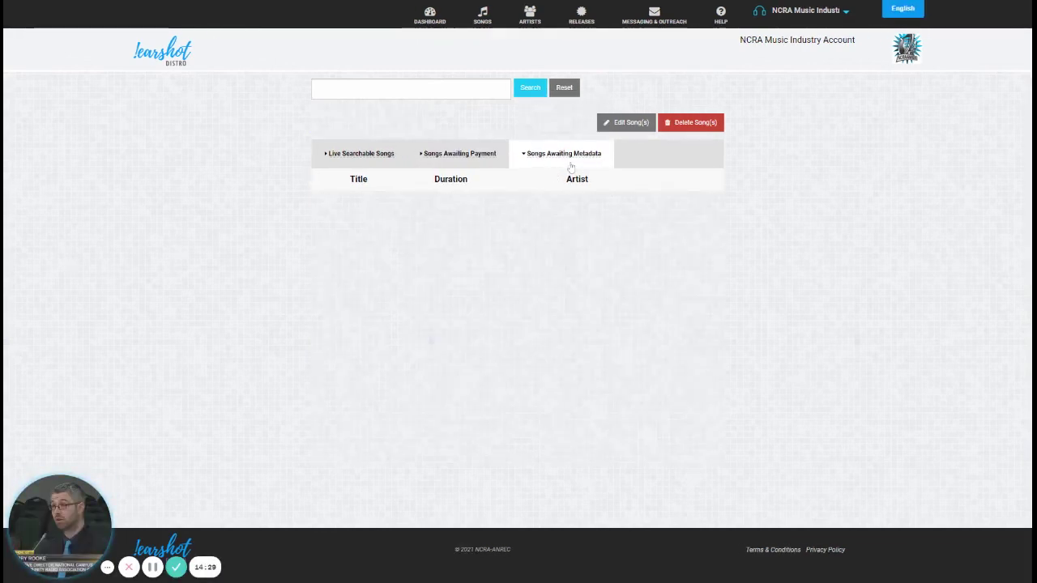
{"action": "left_click", "coordinate": [468, 158]}
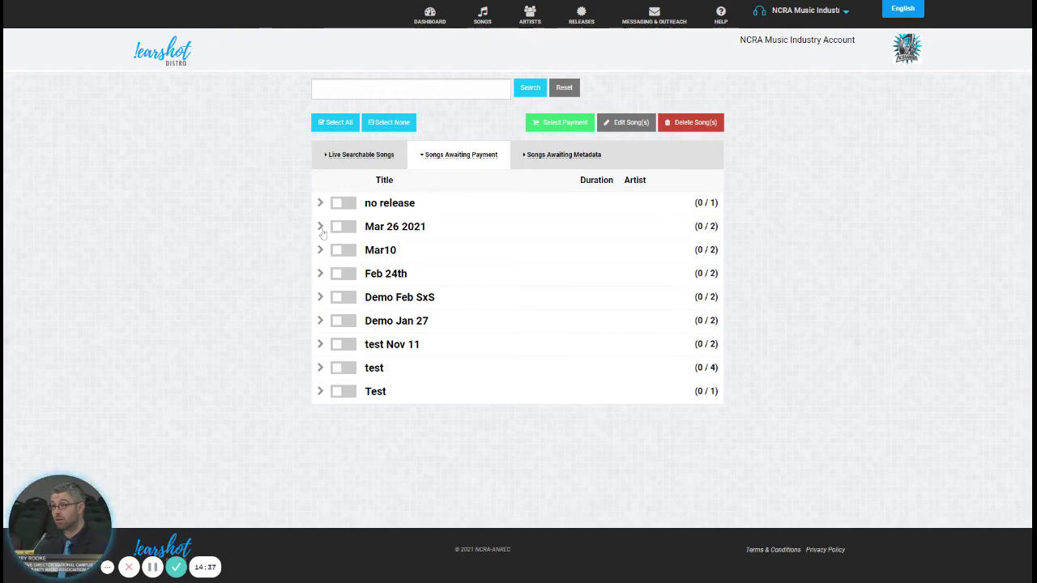
Step: Select Mar 26 2021 (Song 1 and Song 1 (Remix)), Mar10 and Test releases, then proceed to payment
{"action": "left_click", "coordinate": [320, 228]}
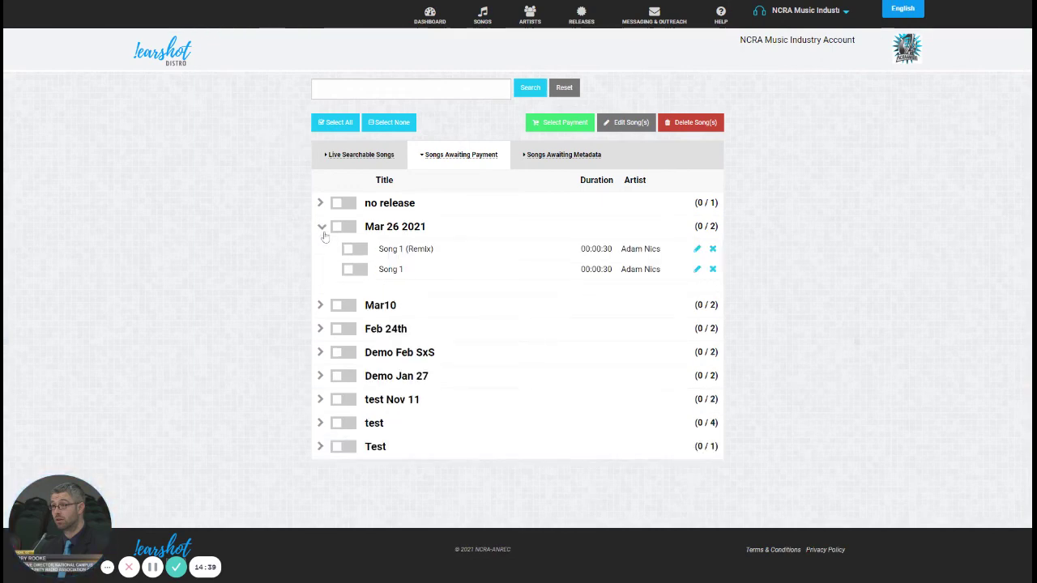
{"action": "left_click", "coordinate": [354, 248]}
{"action": "left_click", "coordinate": [354, 271]}
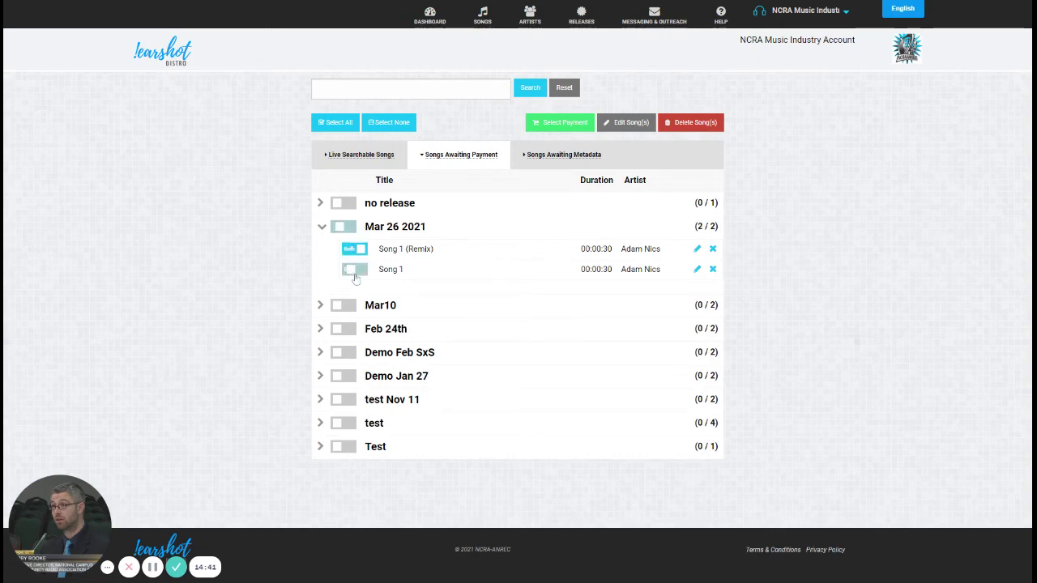
{"action": "left_click", "coordinate": [341, 228]}
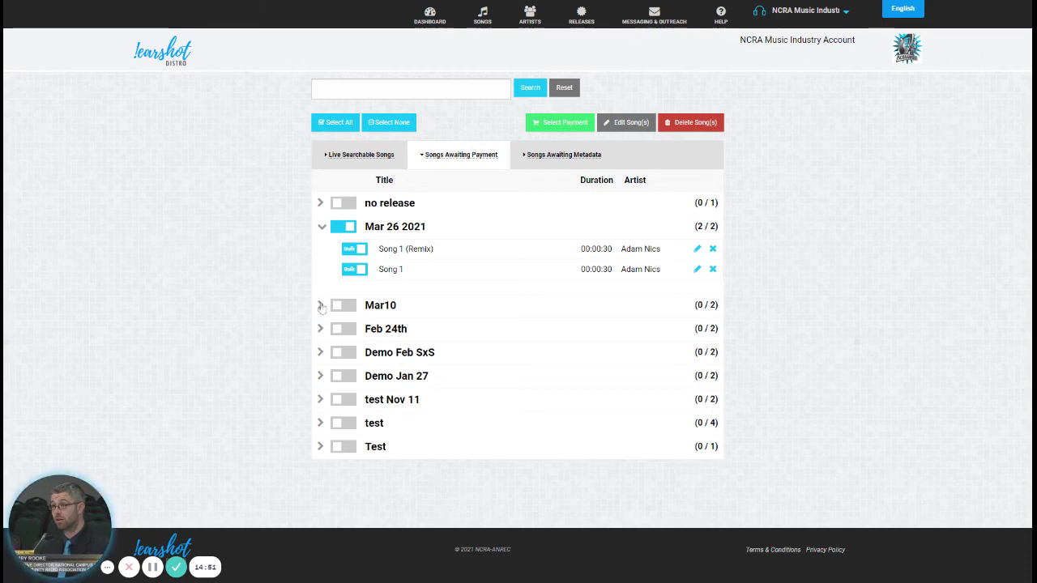
{"action": "left_click", "coordinate": [343, 305]}
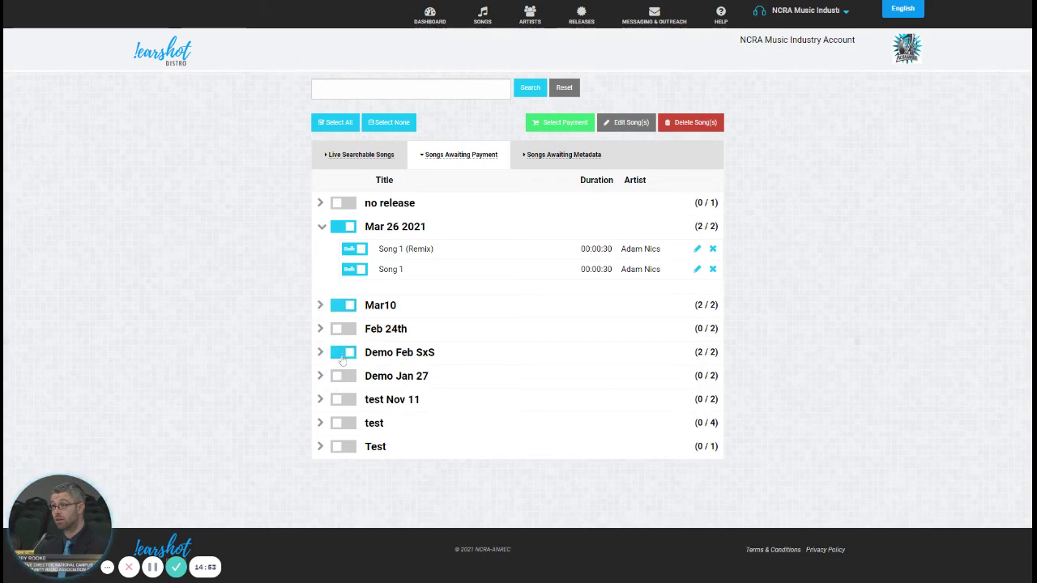
{"action": "left_click", "coordinate": [343, 446]}
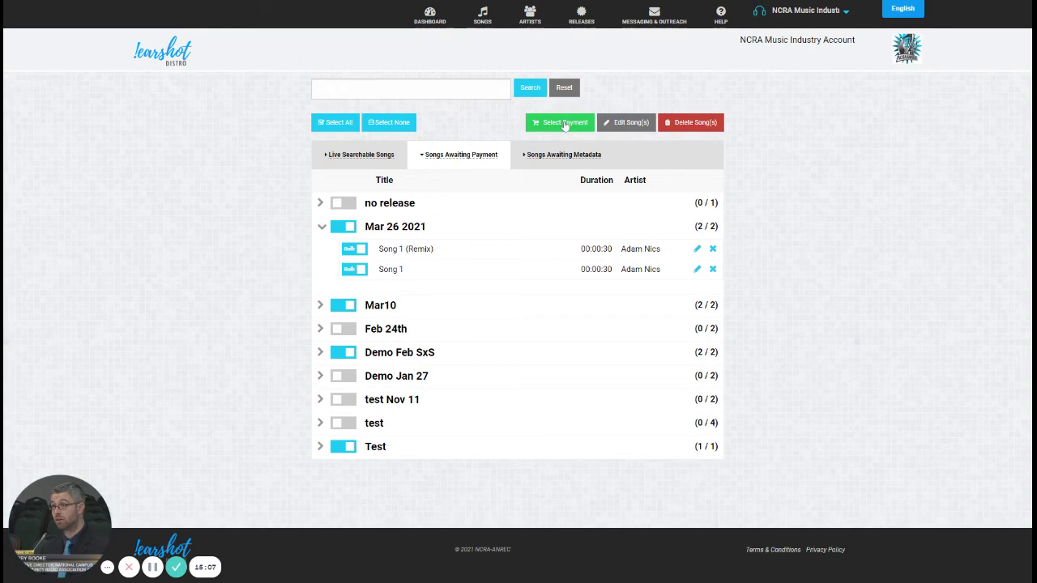
{"action": "left_click", "coordinate": [565, 126]}
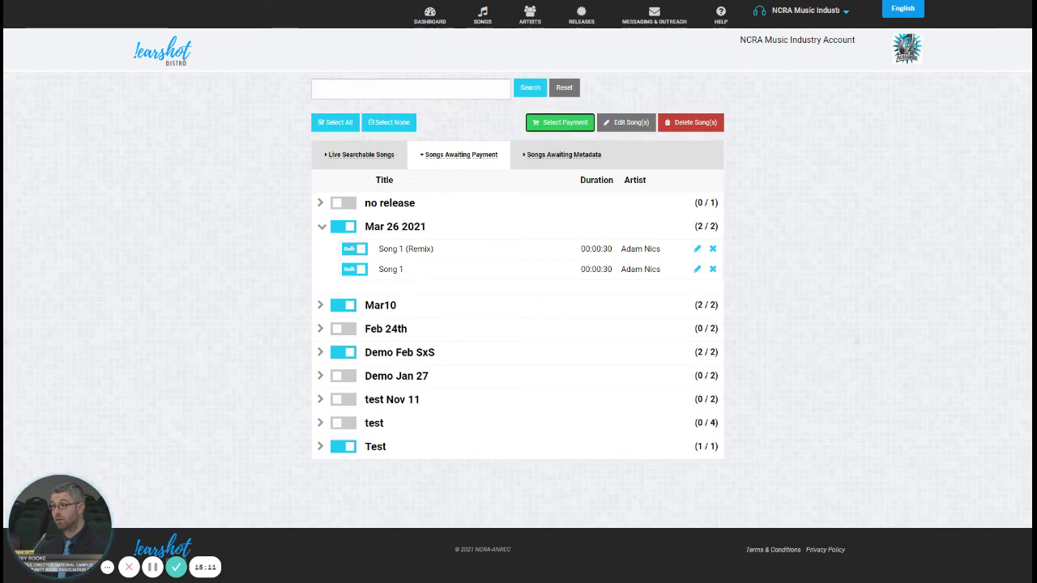
Step: Add Mar 26 2021, Mar10, Demo Feb SxS and Test to the cart at $49.00, then view Releases
{"action": "left_click", "coordinate": [565, 123]}
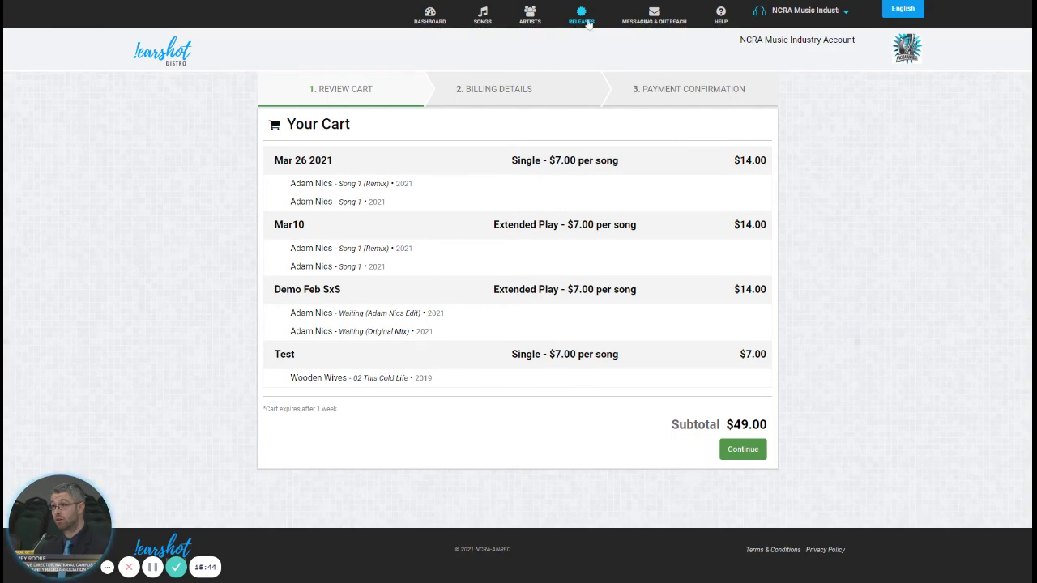
{"action": "left_click", "coordinate": [580, 24]}
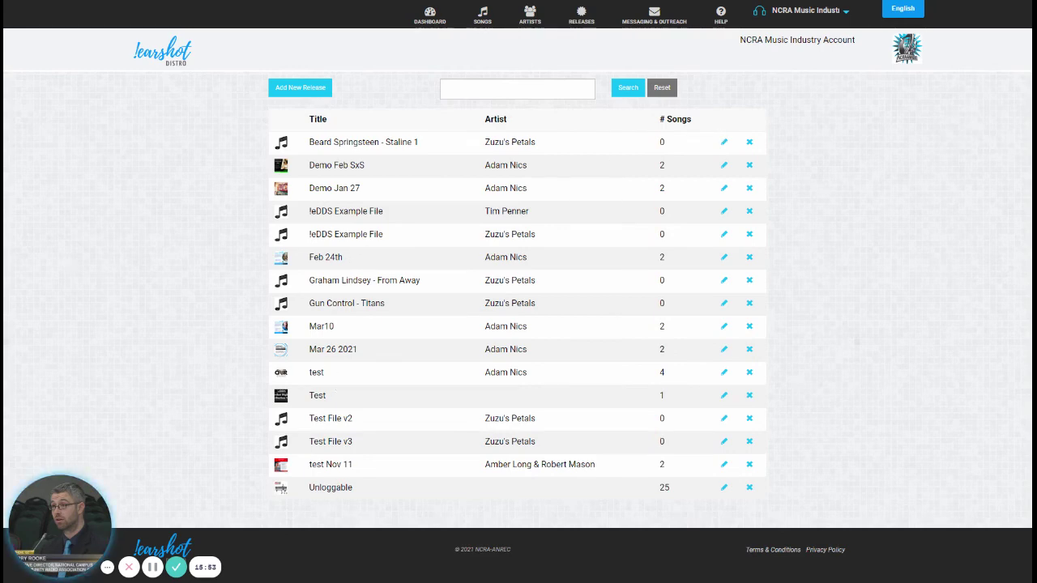
Step: In the Mar 26 2021 release, drag Song 1 above Song 1 (Remix) and save the order
{"action": "left_click", "coordinate": [724, 350]}
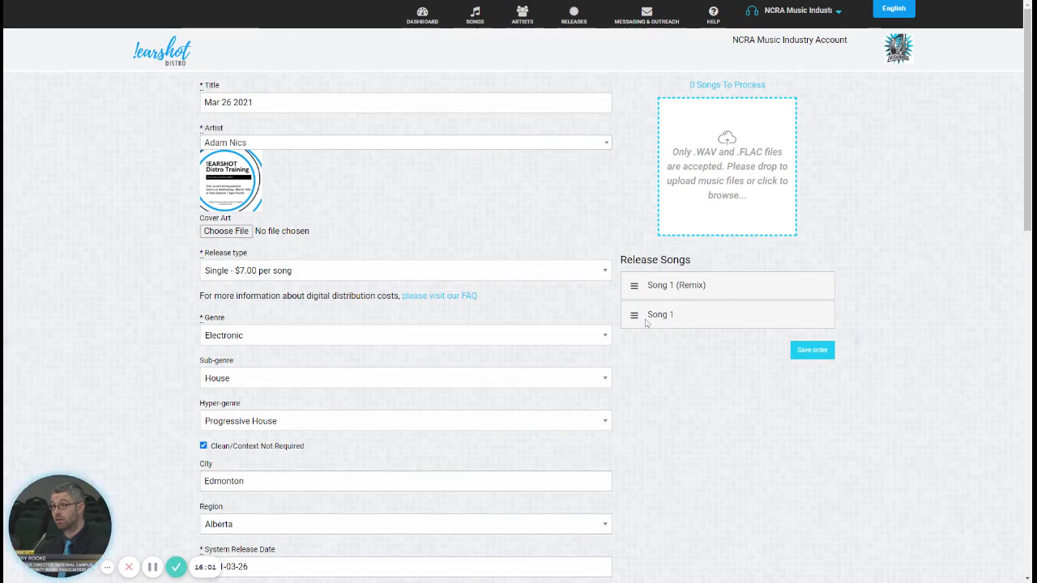
{"action": "left_click_drag", "start_coordinate": [632, 314], "coordinate": [633, 285]}
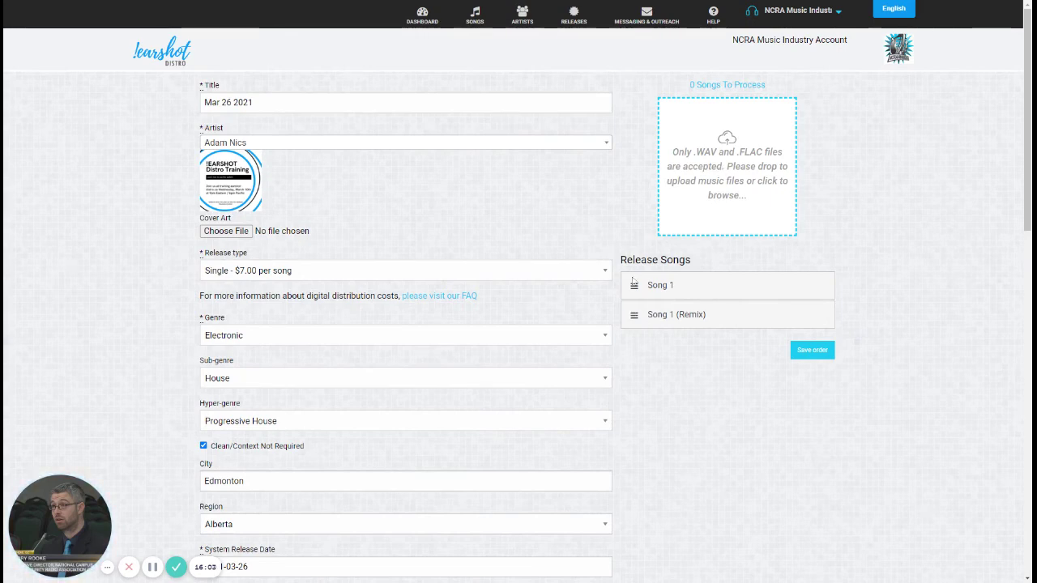
{"action": "left_click", "coordinate": [819, 352]}
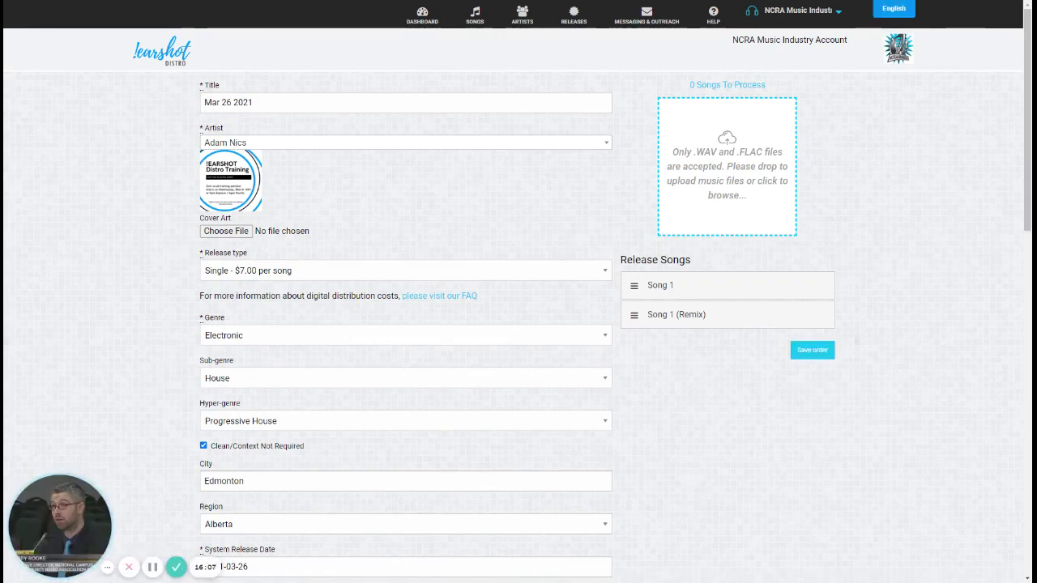
{"action": "scroll", "coordinate": [562, 377], "scroll_direction": "down", "scroll_amount": 7}
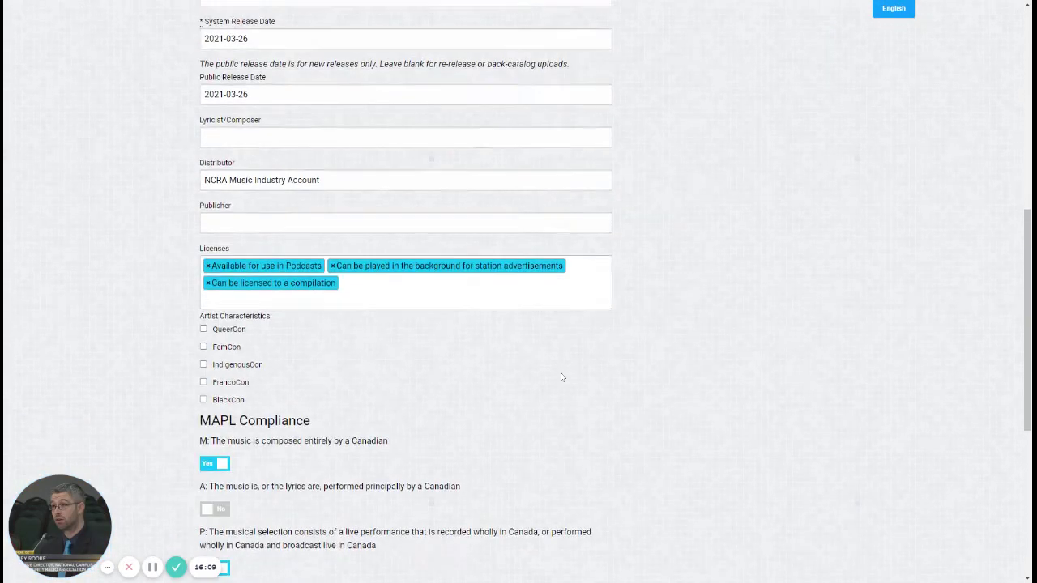
{"action": "scroll", "coordinate": [562, 377], "scroll_direction": "up", "scroll_amount": 7}
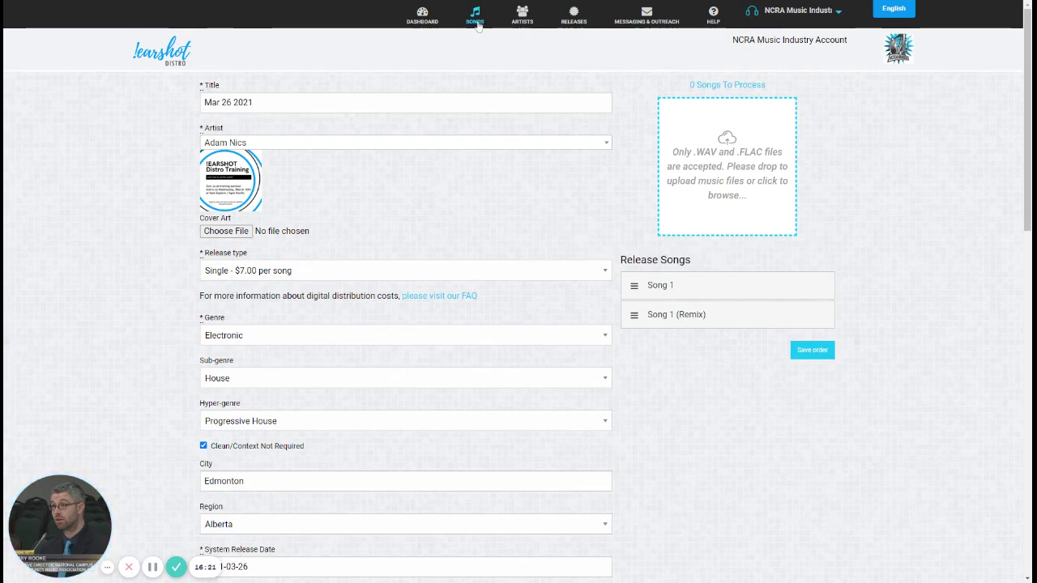
Step: From Songs Awaiting Payment, select the whole Mar 26 2021 release and Test, and send them to the cart
{"action": "left_click", "coordinate": [476, 16]}
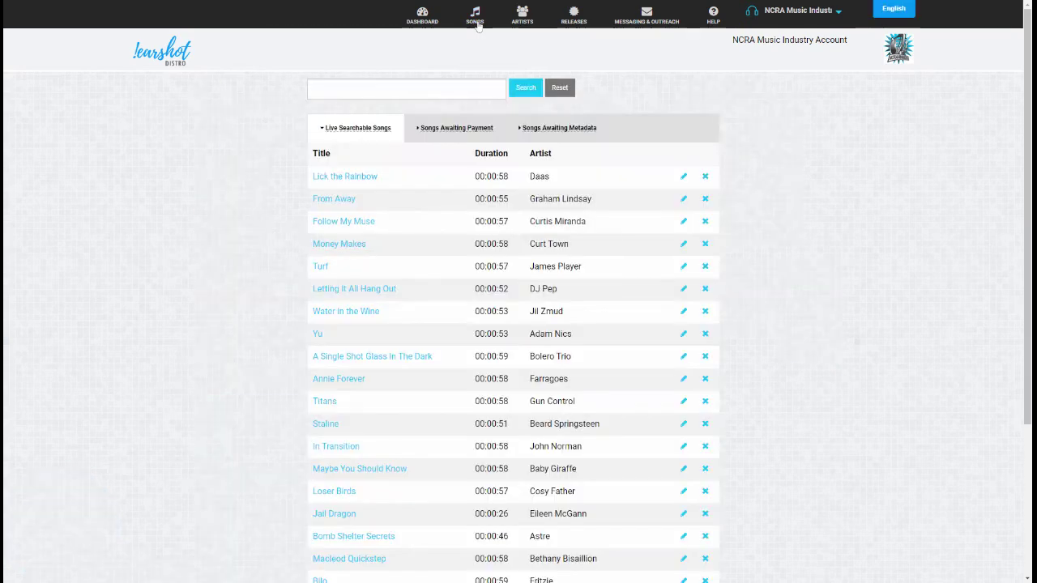
{"action": "left_click", "coordinate": [444, 139]}
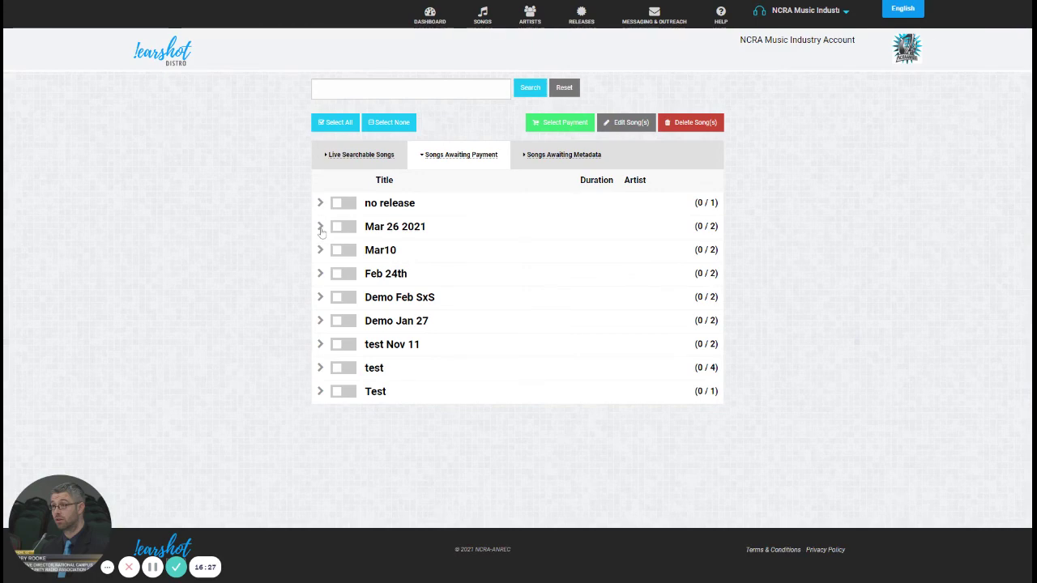
{"action": "left_click", "coordinate": [321, 229]}
{"action": "left_click", "coordinate": [344, 228]}
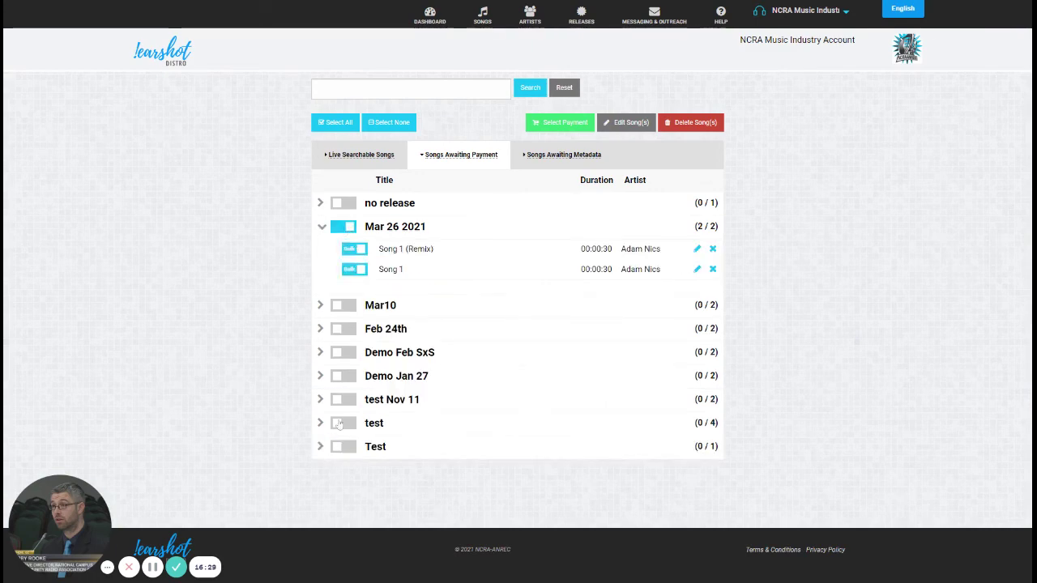
{"action": "left_click", "coordinate": [348, 450]}
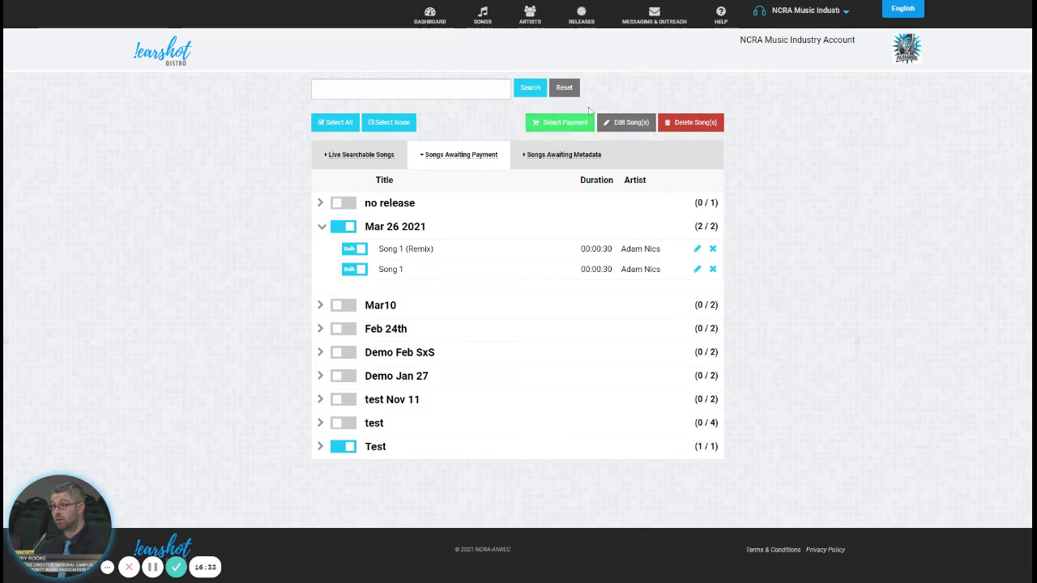
{"action": "left_click", "coordinate": [558, 124]}
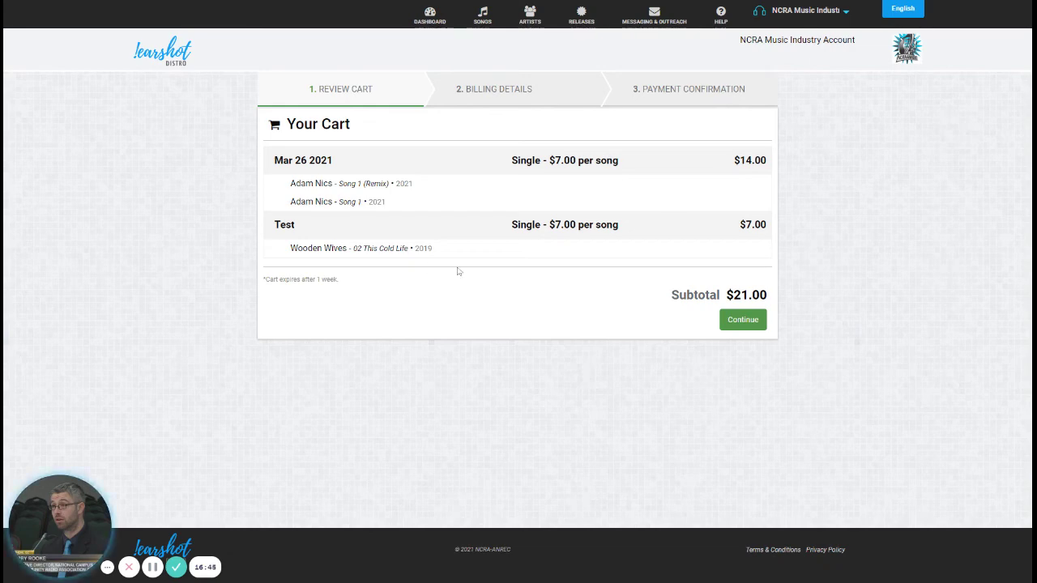
Step: Highlight the Mar 26 2021 release and its Wooden Wives song line in the $21.00 cart review
{"action": "left_click_drag", "start_coordinate": [283, 160], "coordinate": [354, 166]}
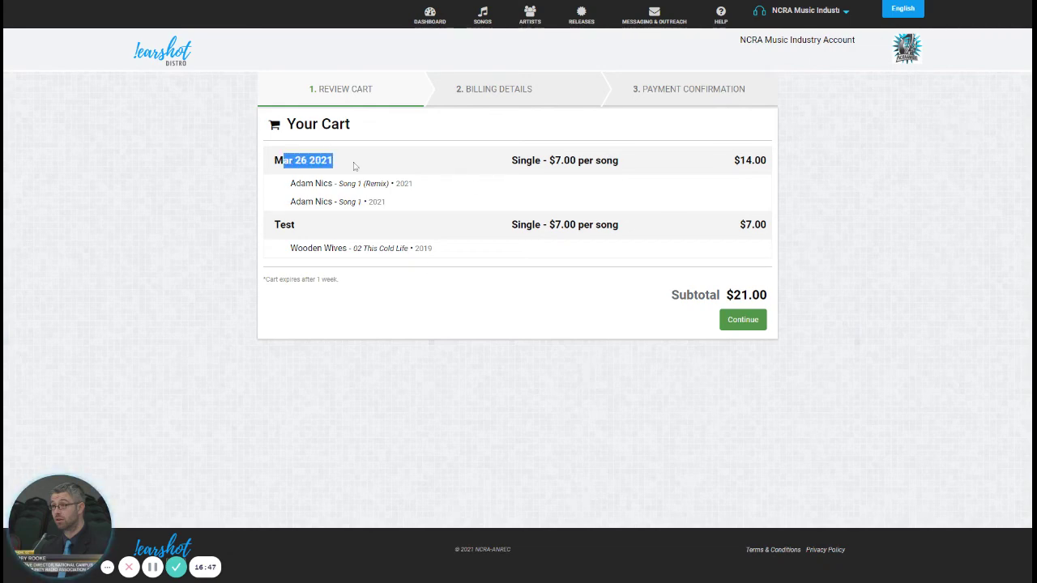
{"action": "left_click_drag", "start_coordinate": [280, 226], "coordinate": [362, 250]}
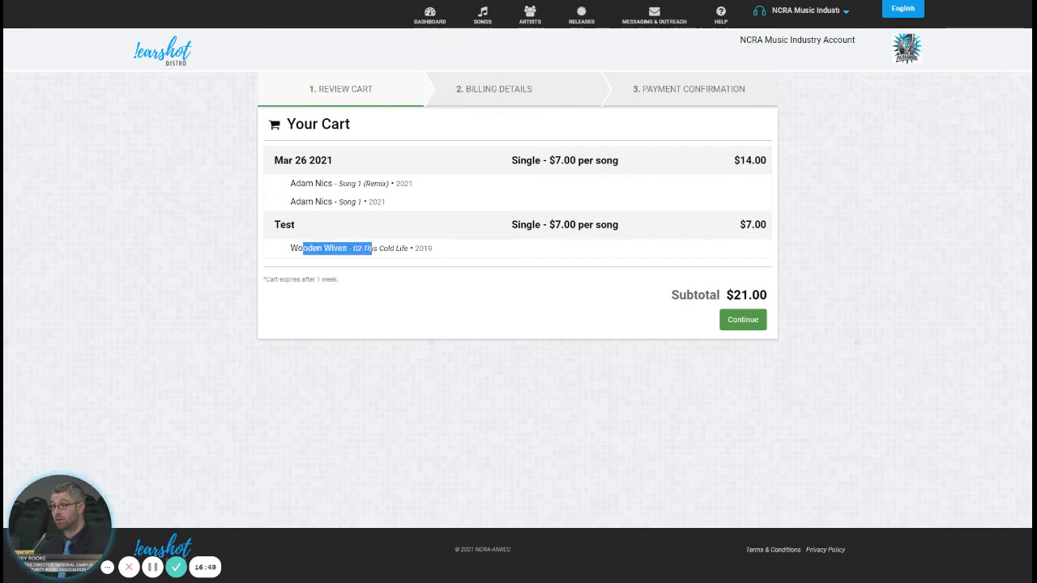
{"action": "left_click", "coordinate": [604, 248]}
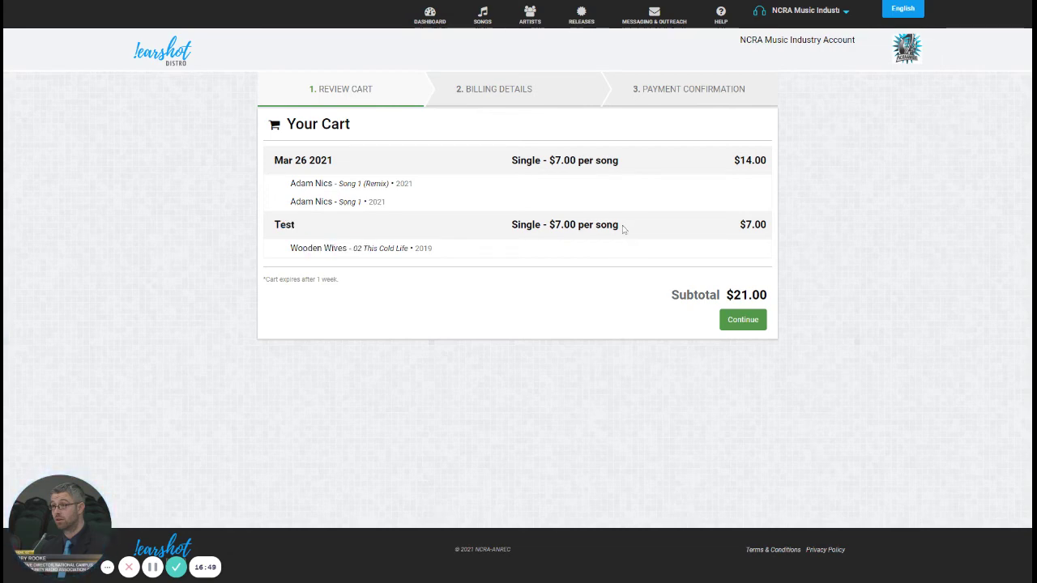
Step: Continue to billing details ($16.54 CAD), review the referral discount and coupon field, then return to the dashboard
{"action": "left_click", "coordinate": [753, 322]}
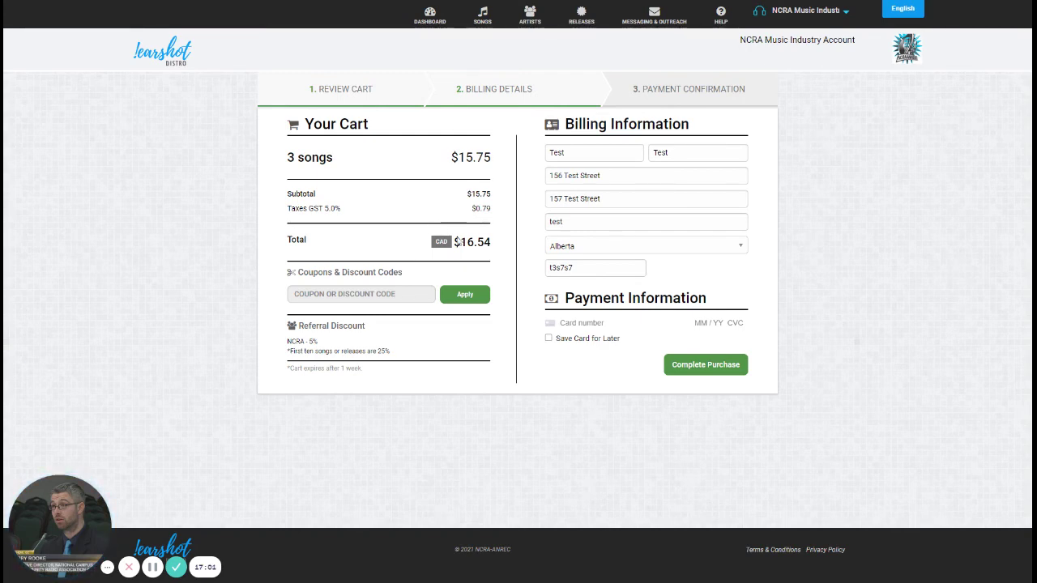
{"action": "left_click_drag", "start_coordinate": [295, 329], "coordinate": [394, 356]}
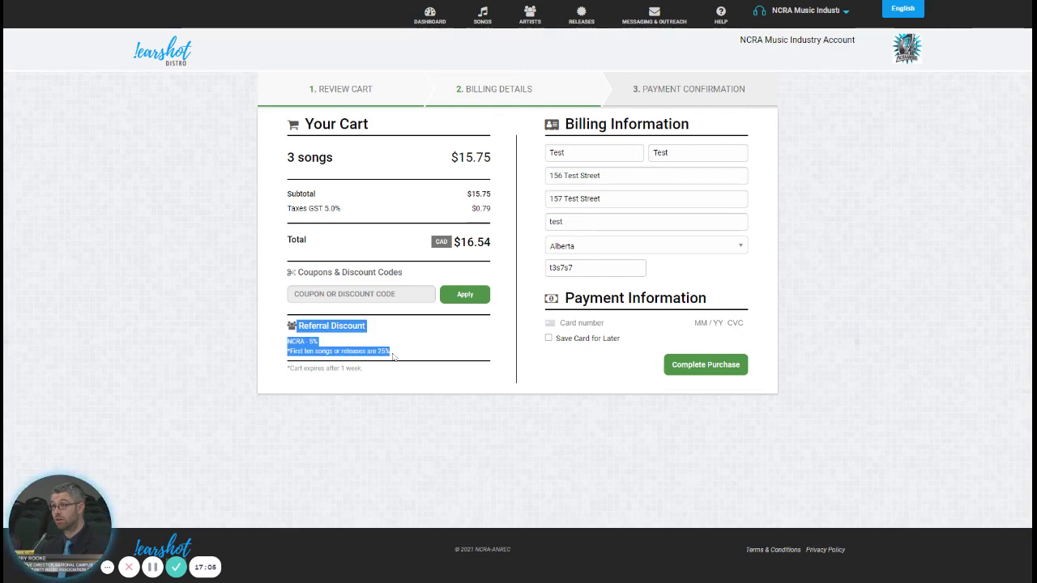
{"action": "left_click", "coordinate": [315, 350]}
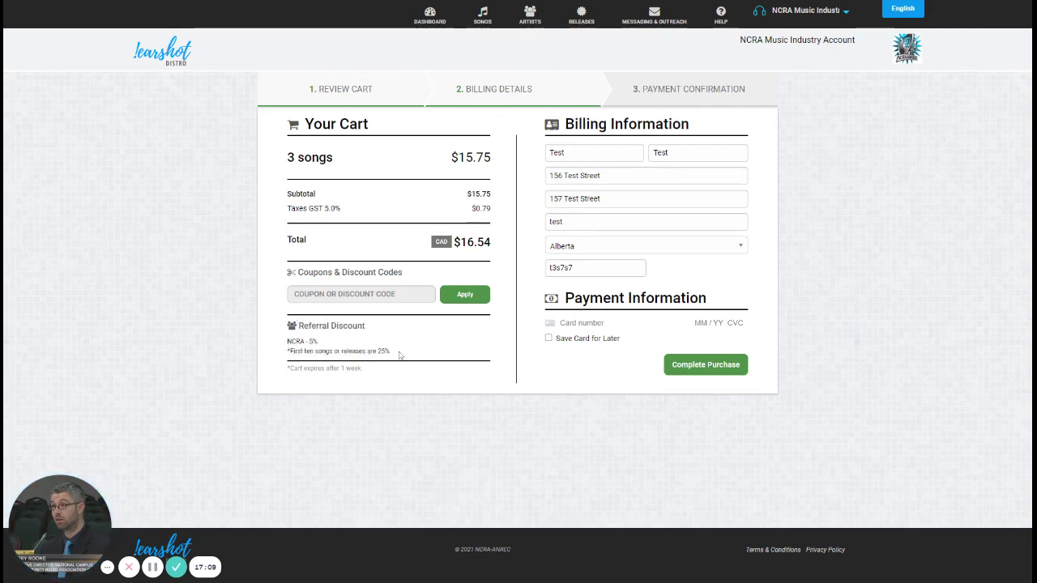
{"action": "left_click_drag", "start_coordinate": [390, 351], "coordinate": [283, 351]}
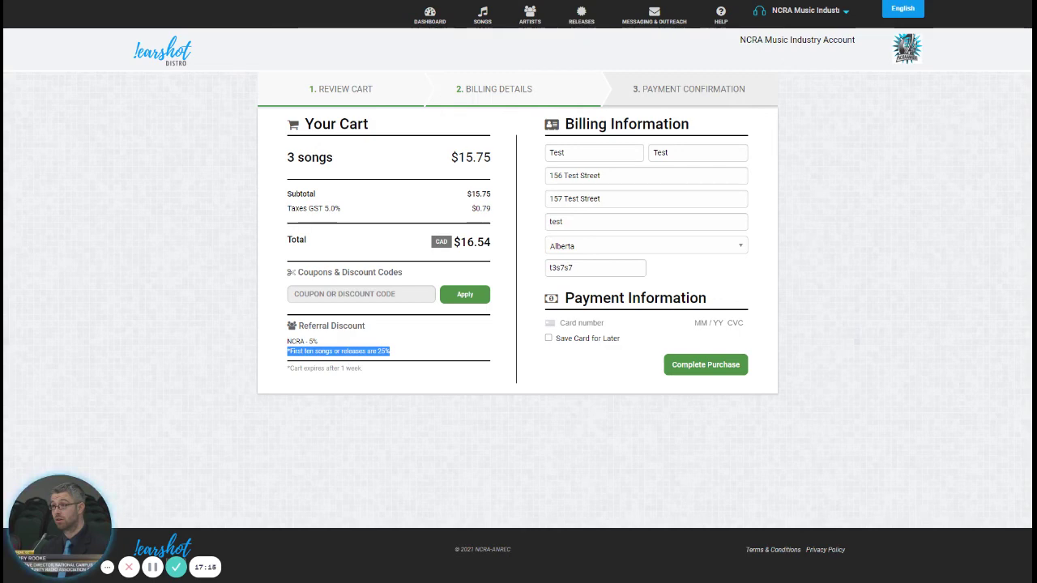
{"action": "left_click", "coordinate": [361, 294]}
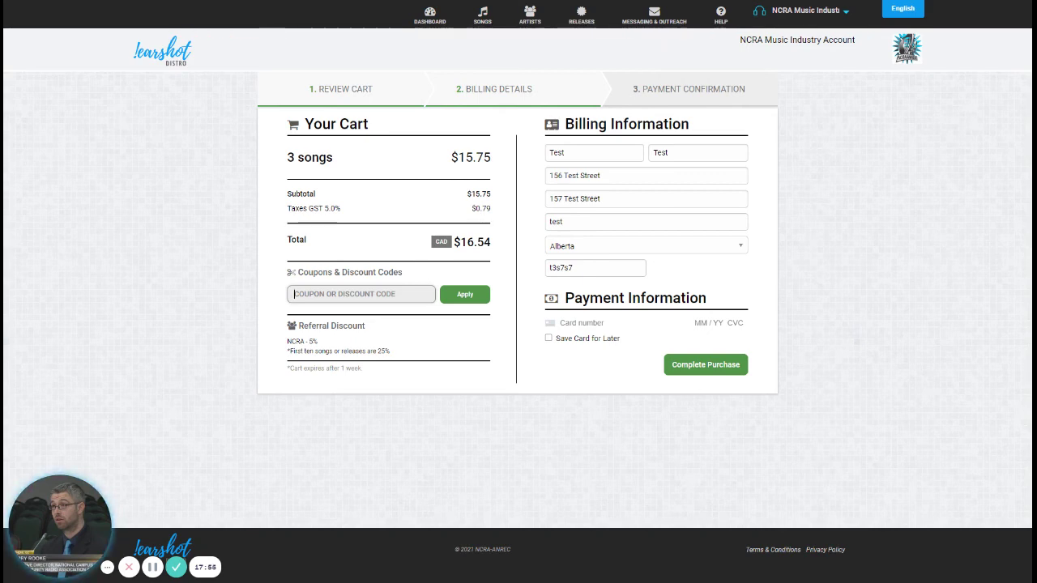
{"action": "left_click", "coordinate": [427, 19]}
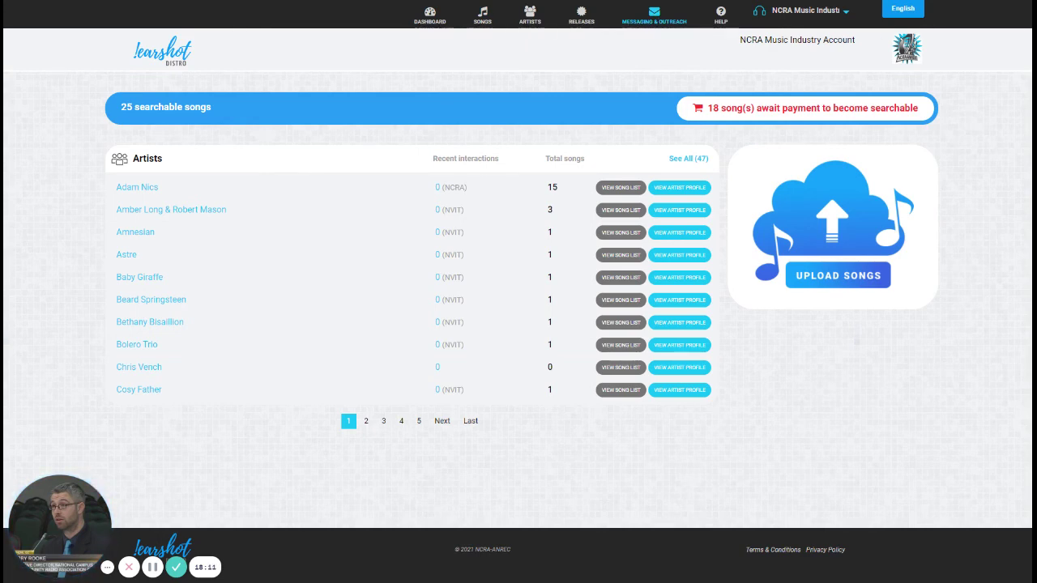
Step: Open the NCRA Broadcaster Account's Request Interview message from the messaging inbox
{"action": "left_click", "coordinate": [629, 25]}
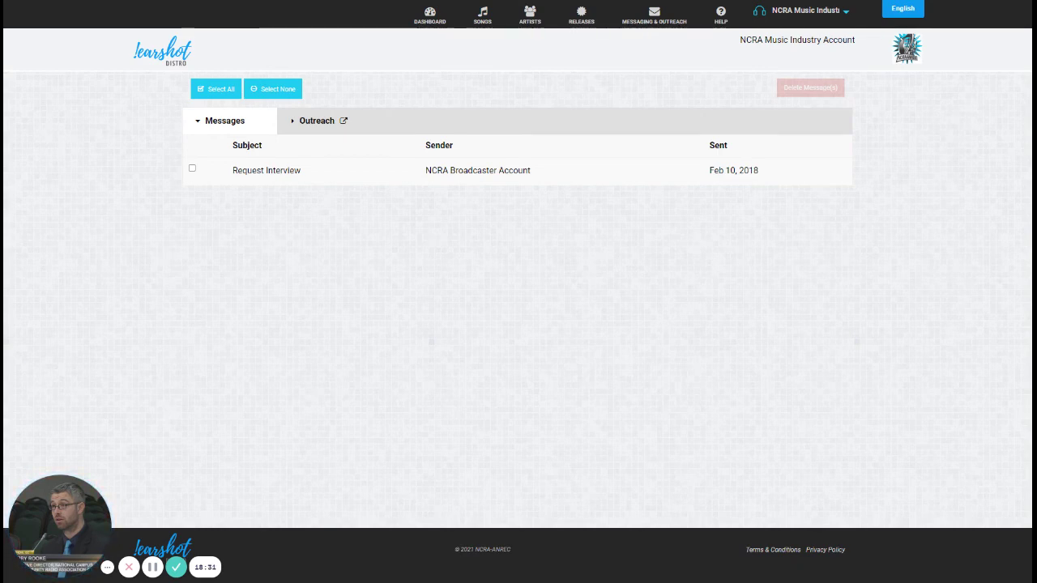
{"action": "left_click", "coordinate": [258, 173]}
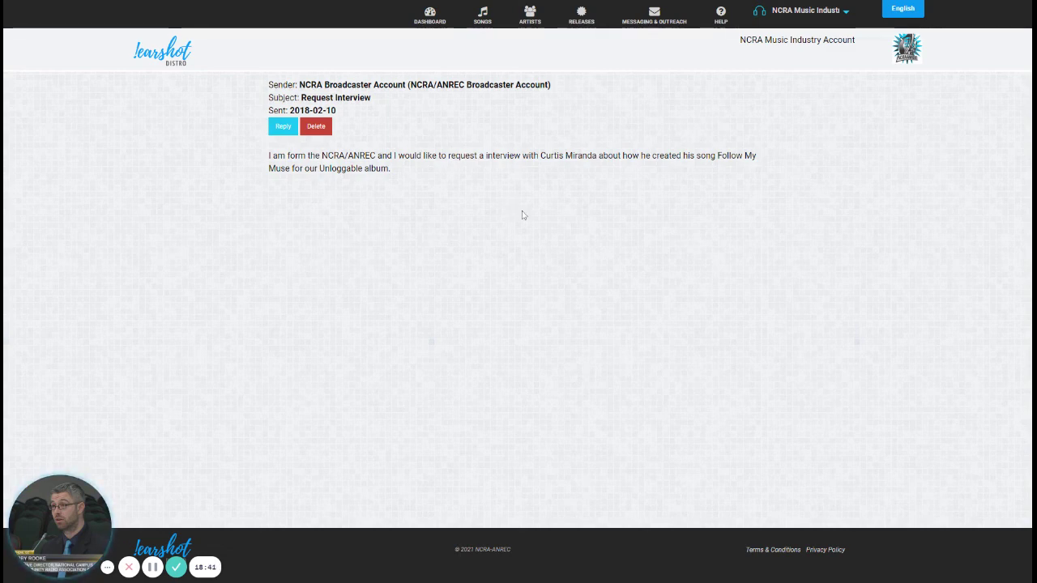
Step: Return to the Messages list showing the Feb 10, 2018 Request Interview message
{"action": "left_click", "coordinate": [660, 29]}
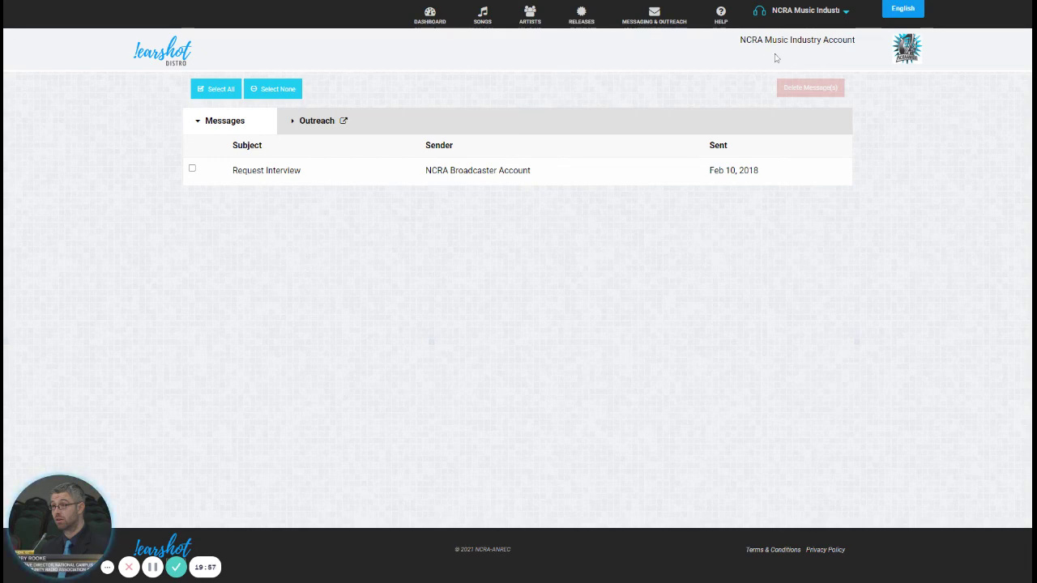
Step: View the NCRA Music Industry Account's six staff users and roles, then go back to the dashboard
{"action": "left_click", "coordinate": [847, 12]}
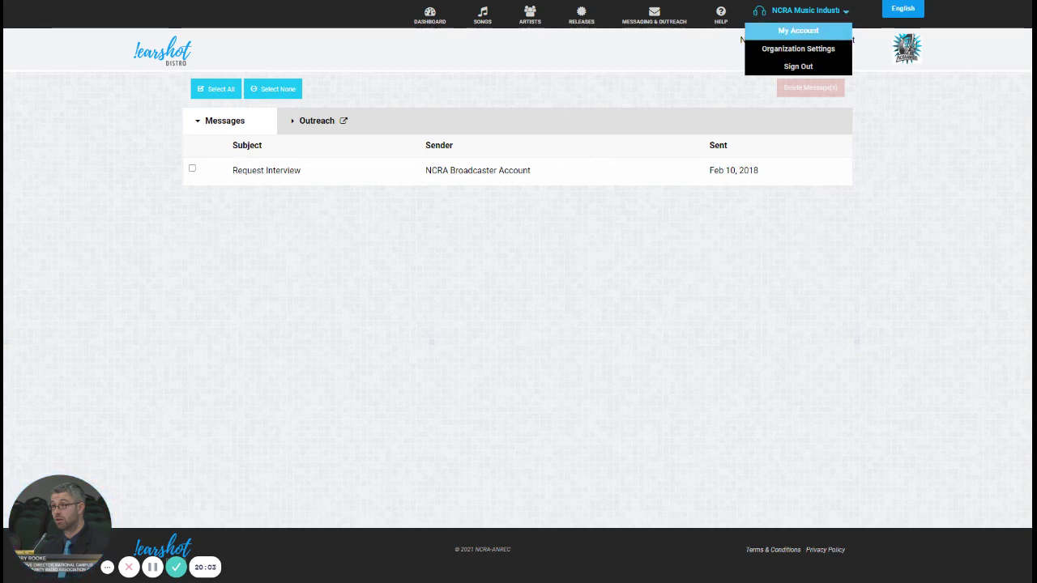
{"action": "left_click", "coordinate": [836, 47]}
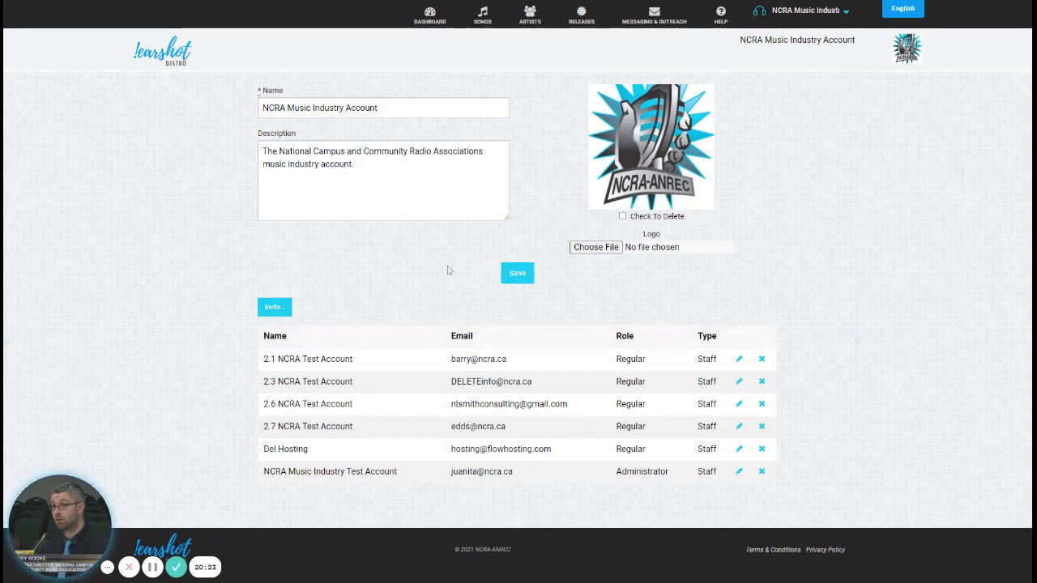
{"action": "left_click", "coordinate": [423, 13]}
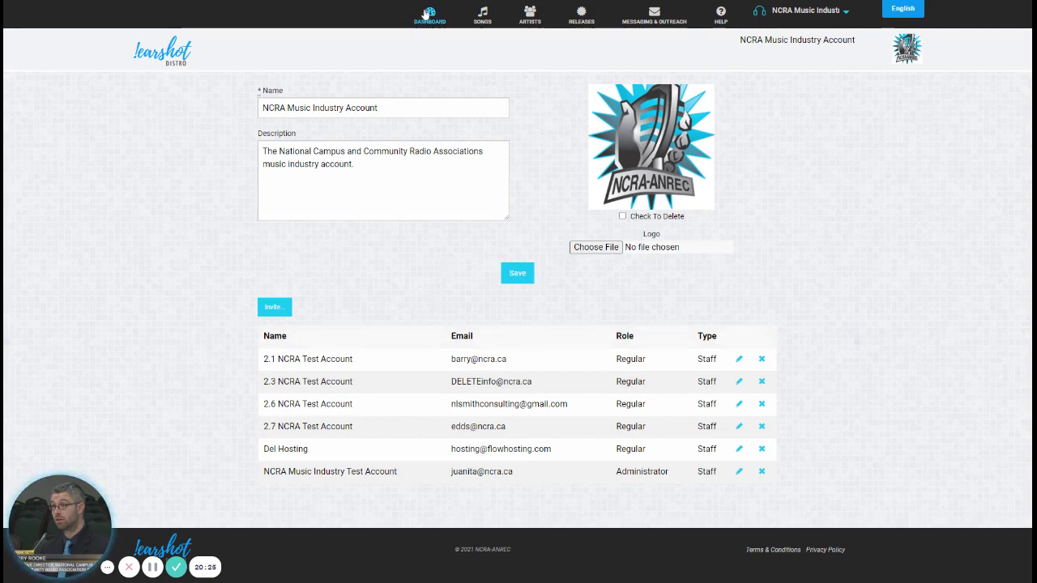